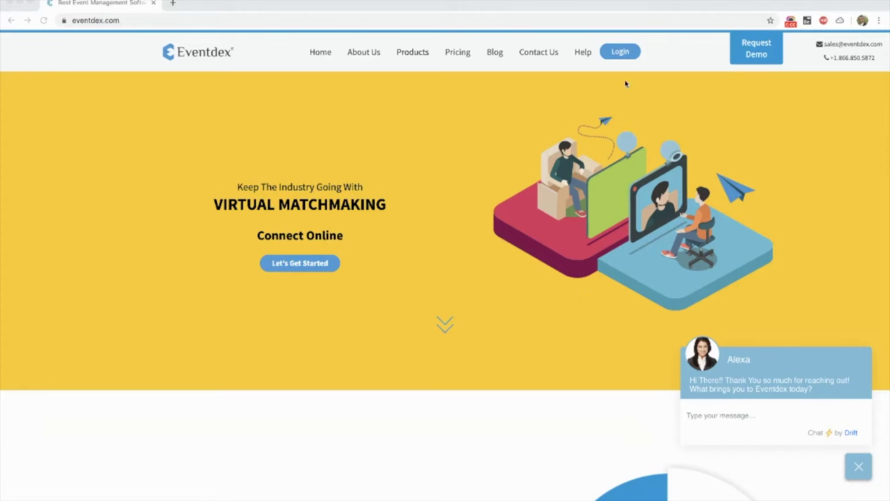
- Go from the homepage's Login menu to the Matchmaker Login portal page
left_click(622, 53)
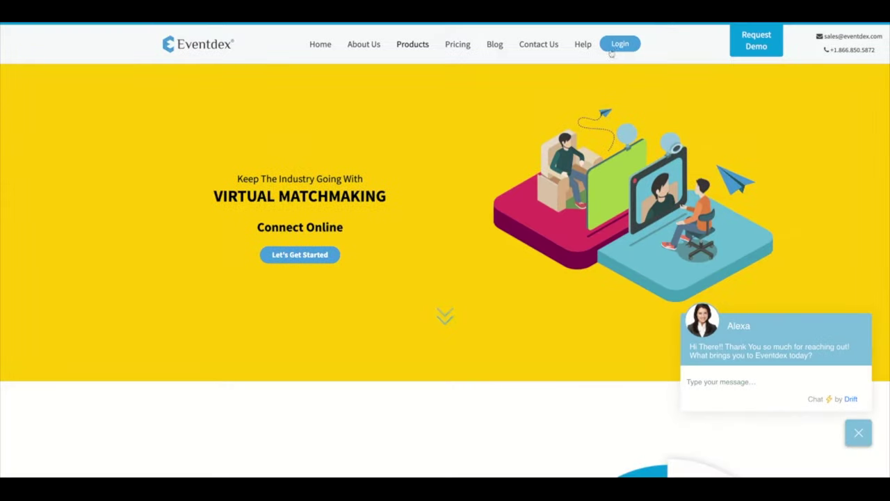
left_click(617, 46)
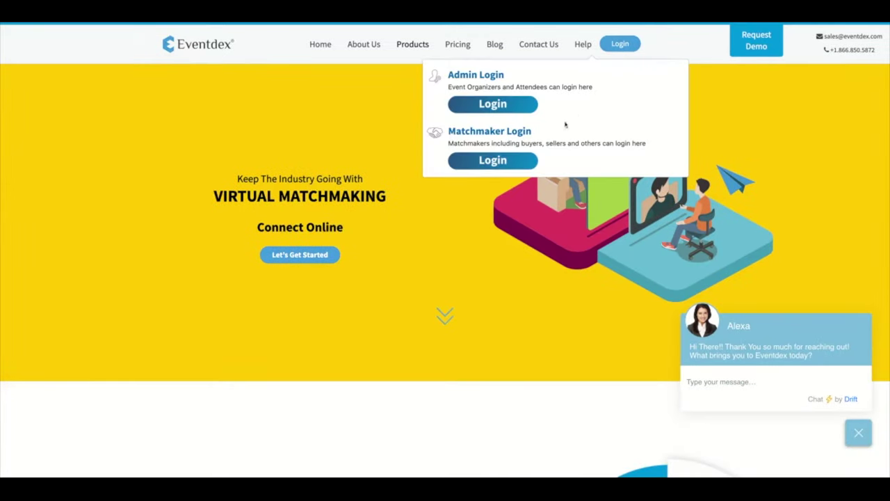
left_click(502, 164)
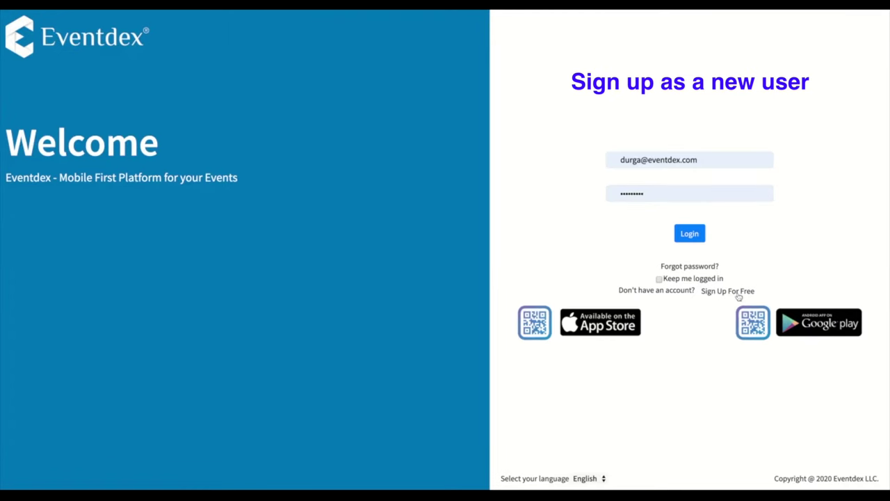
- Fill in the sign-up form with the user's name, Acme Corp, e-mail and password, accept terms, and submit
left_click(738, 292)
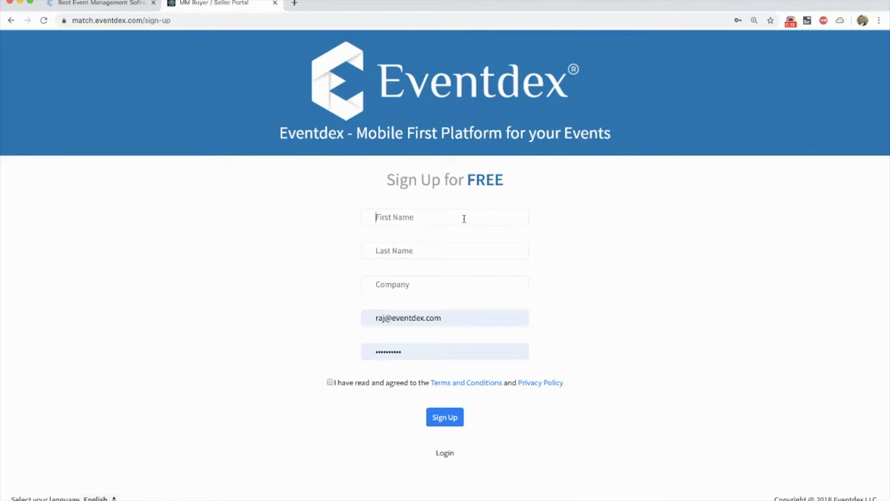
left_click(464, 218)
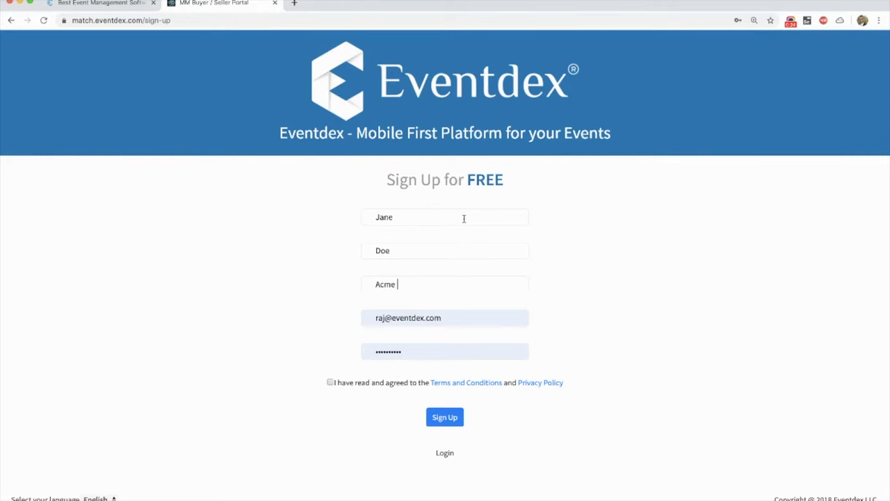
key("Tab")
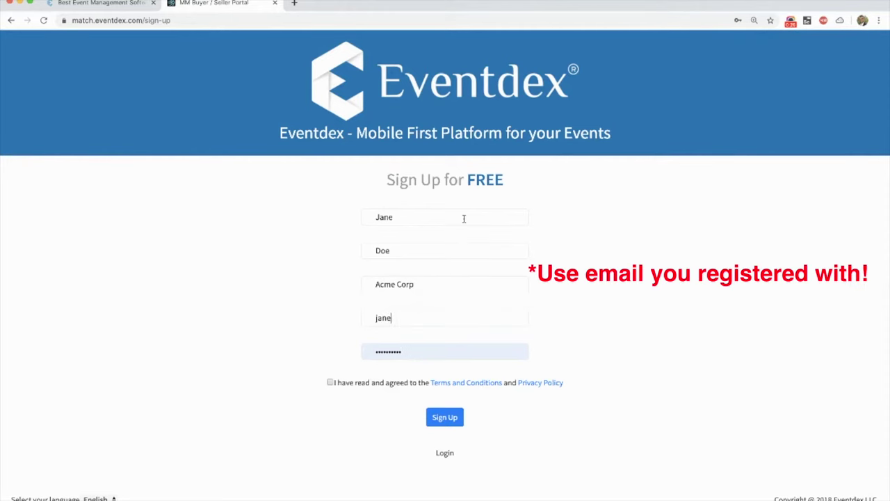
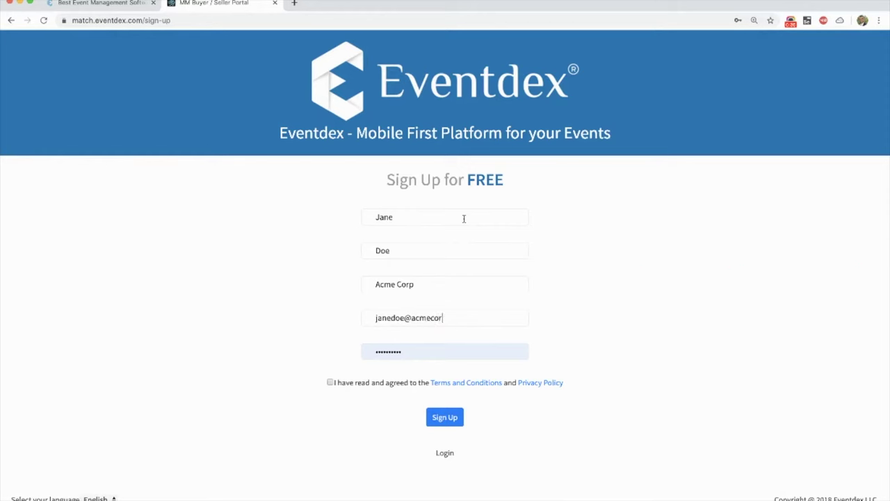
key("Tab")
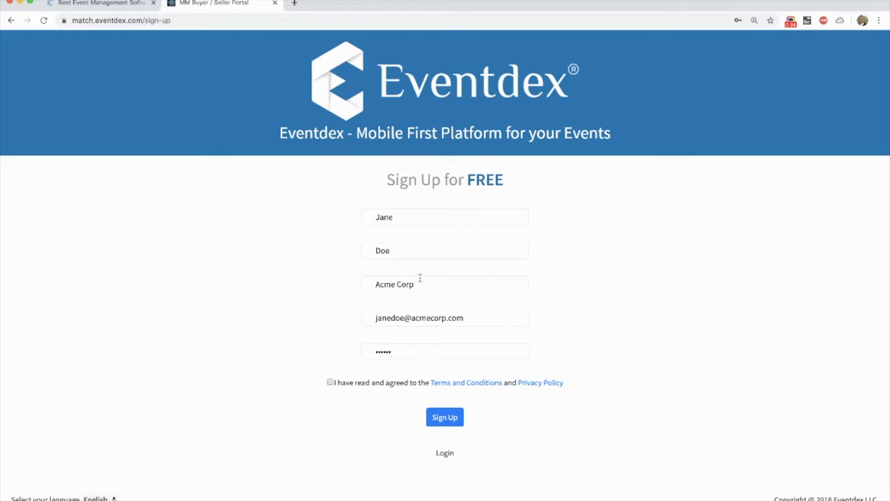
left_click(330, 383)
left_click(435, 420)
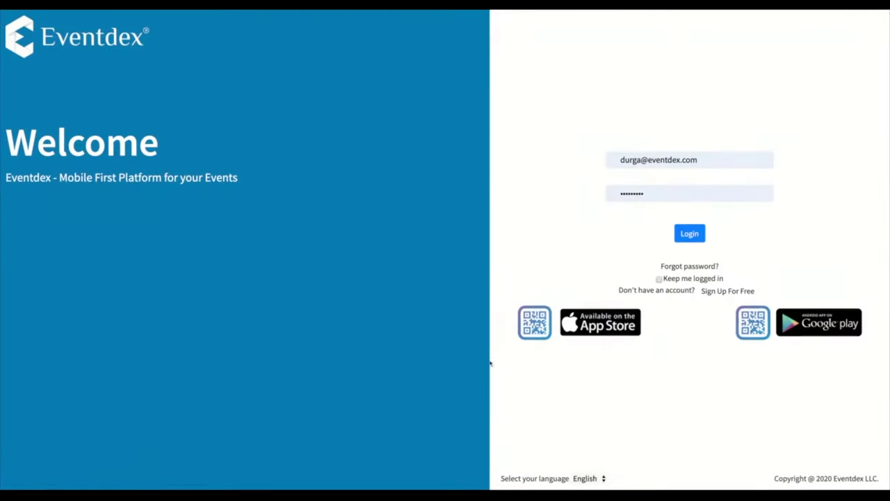
left_click(682, 267)
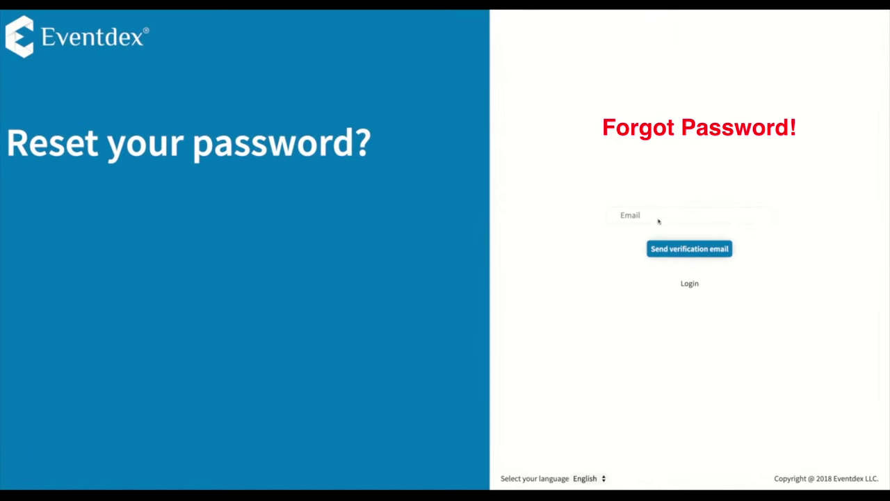
left_click(695, 284)
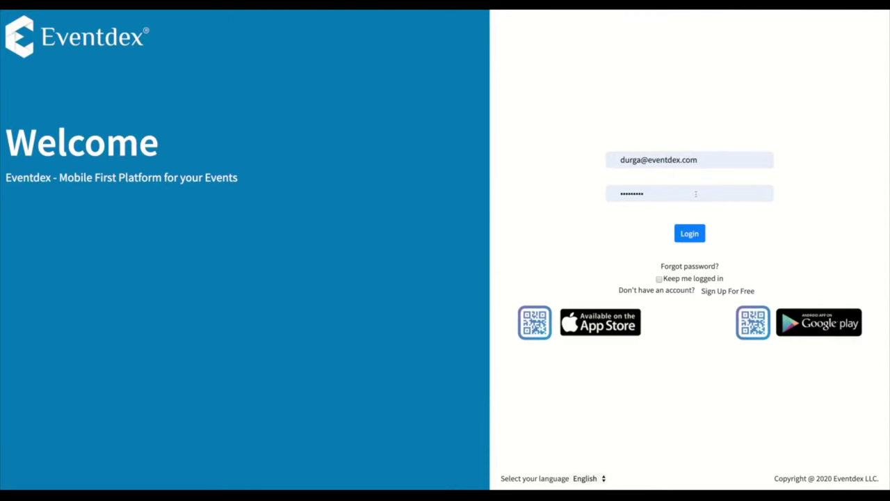
- Log in with the saved credentials and scroll through the Current Events list
left_click(690, 234)
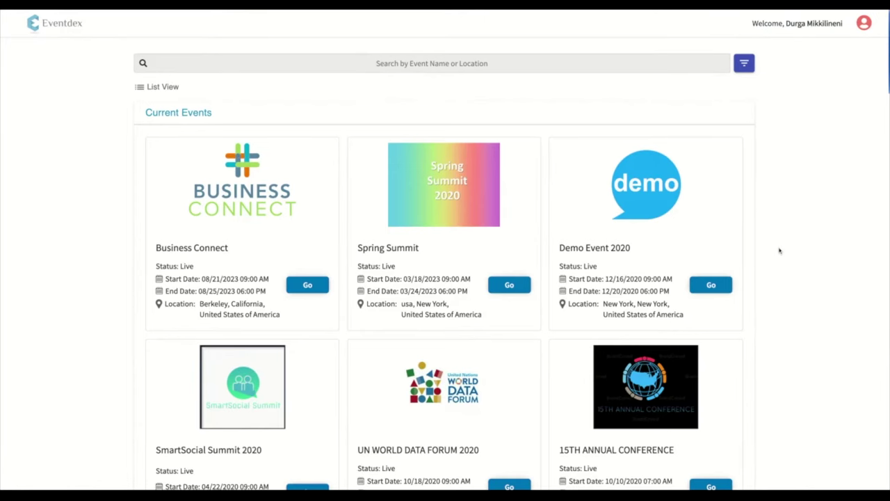
scroll(780, 251, "down", 1)
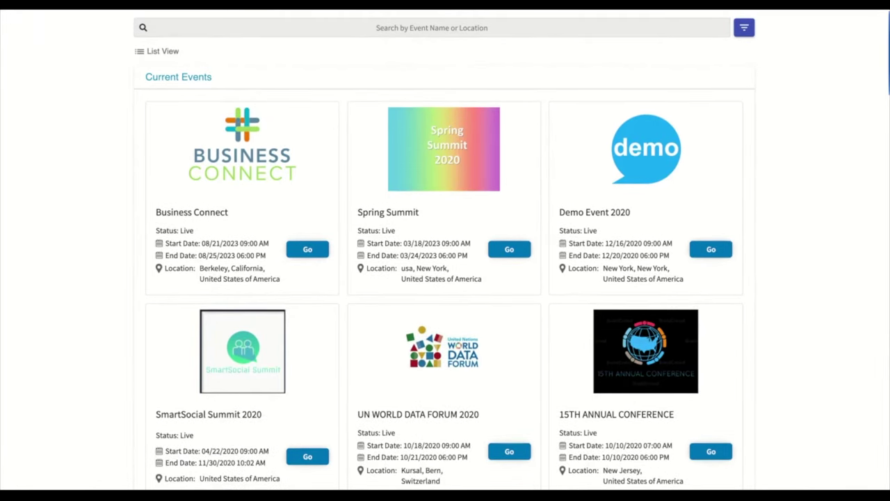
scroll(573, 130, "up", 1)
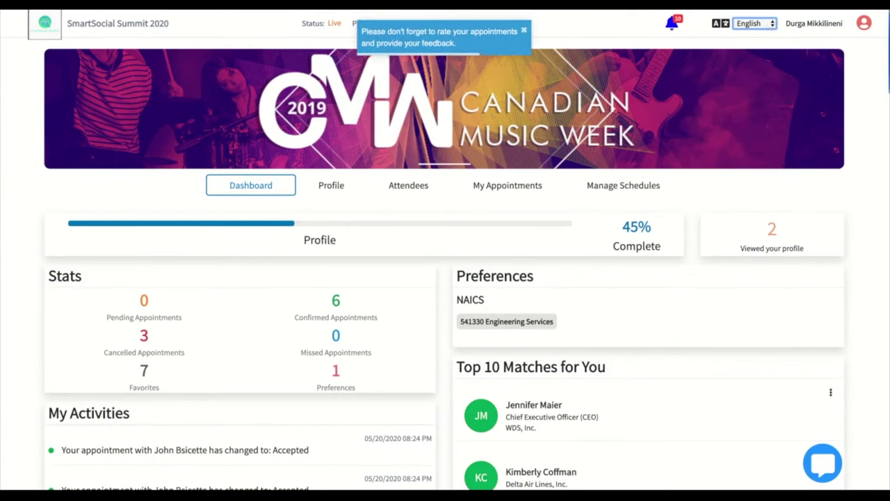
left_click(761, 41)
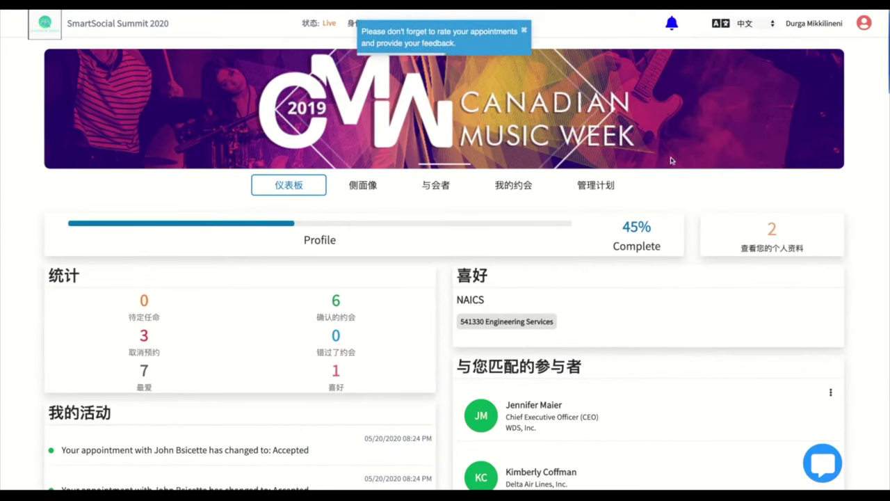
left_click(757, 31)
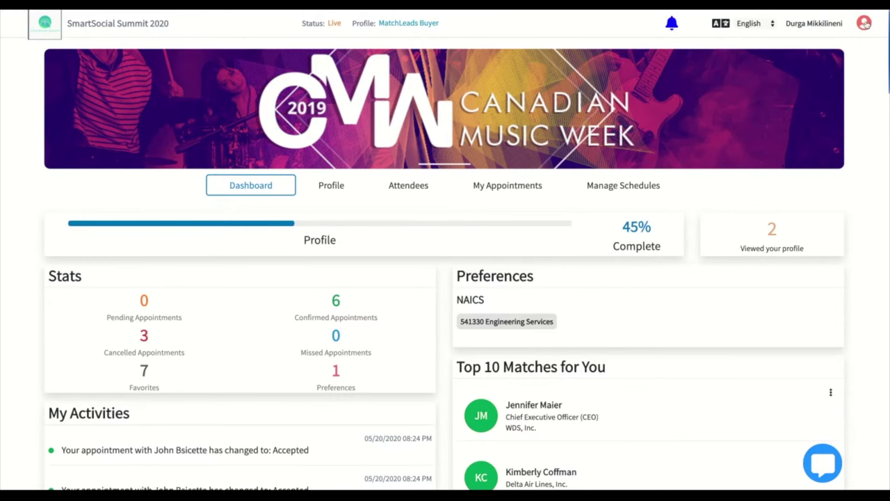
left_click(867, 23)
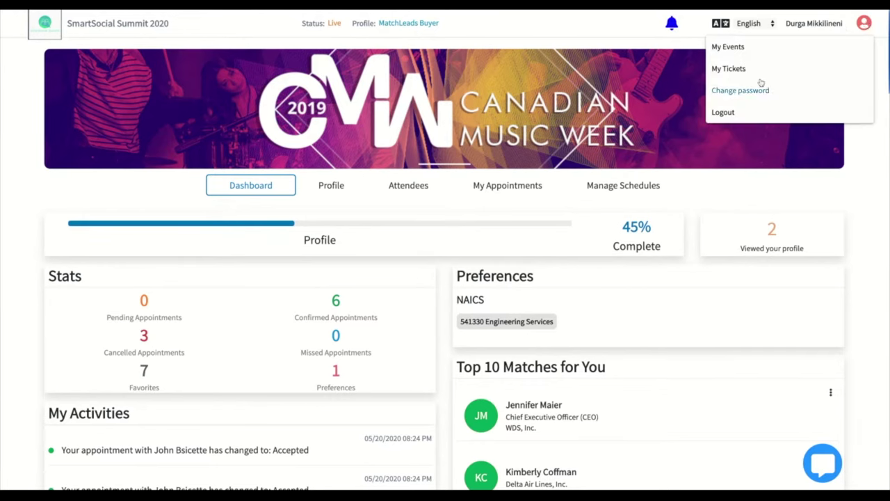
left_click(866, 25)
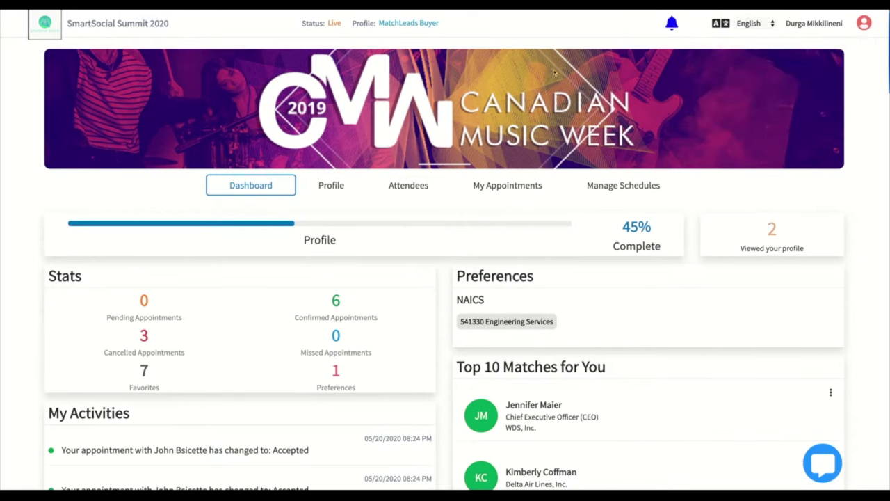
scroll(330, 277, "down", 1)
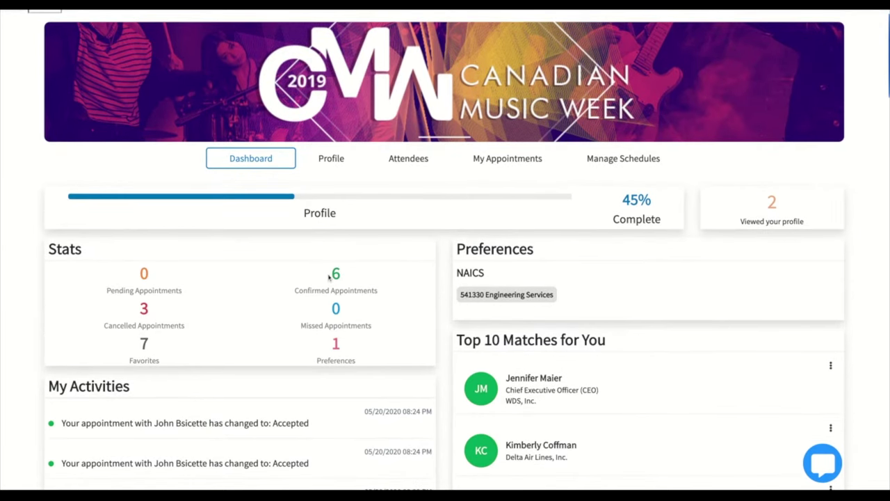
scroll(329, 277, "down", 1)
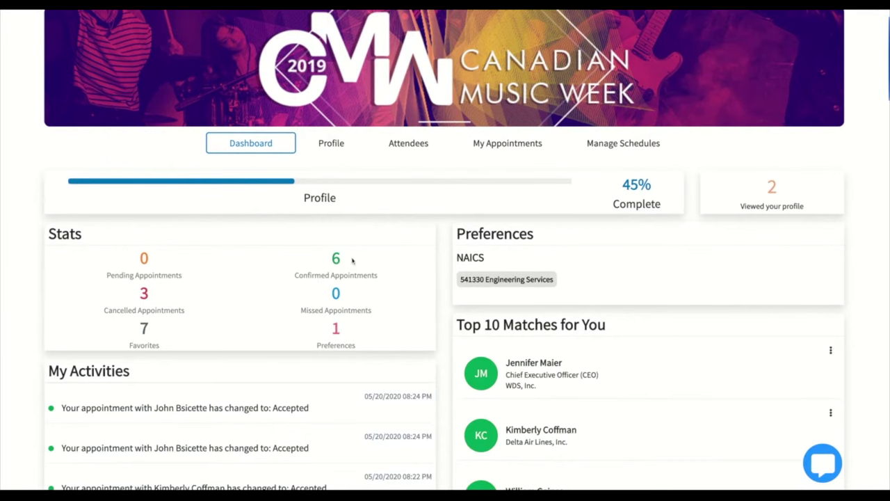
scroll(352, 260, "down", 2)
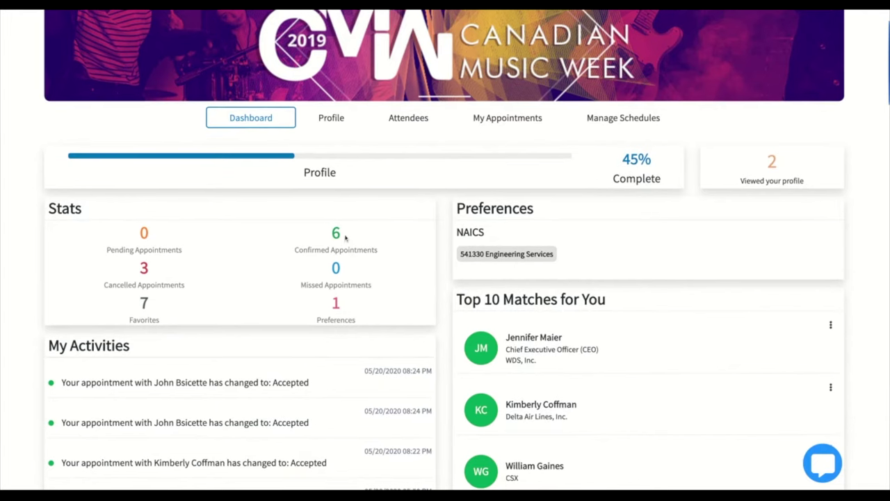
scroll(232, 292, "down", 2)
scroll(231, 292, "down", 3)
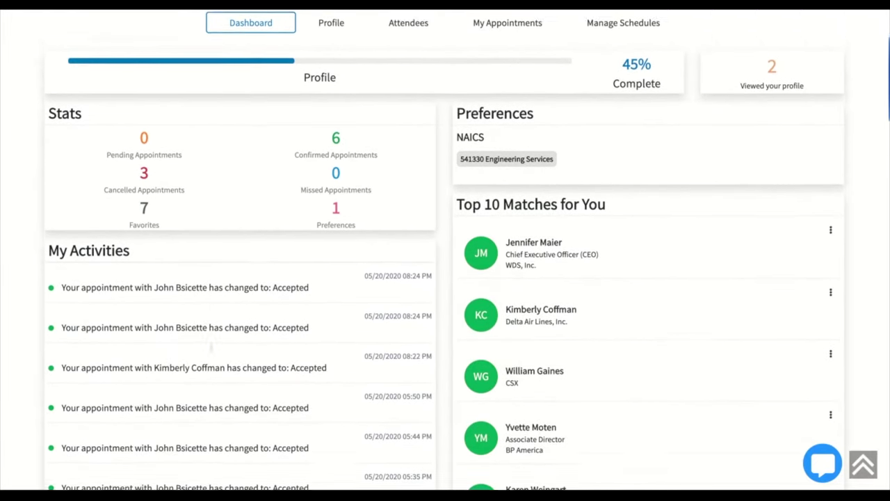
scroll(211, 348, "down", 1)
scroll(211, 347, "up", 7)
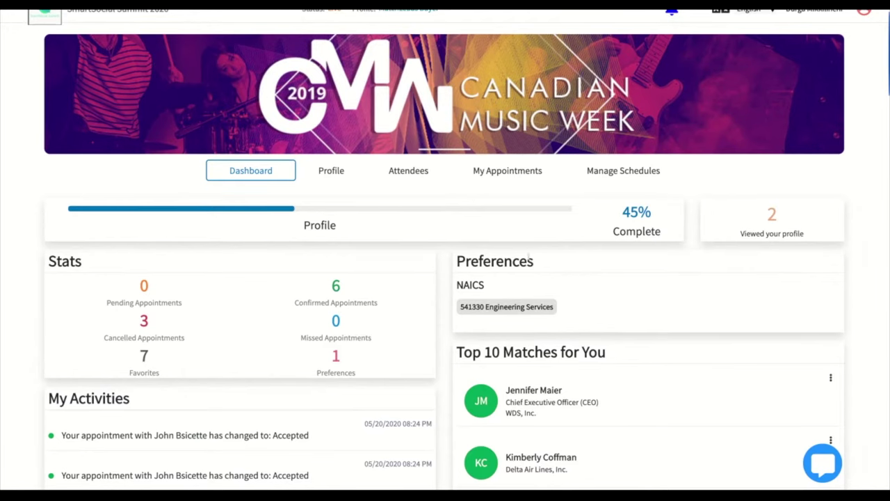
scroll(499, 253, "down", 2)
scroll(578, 327, "up", 3)
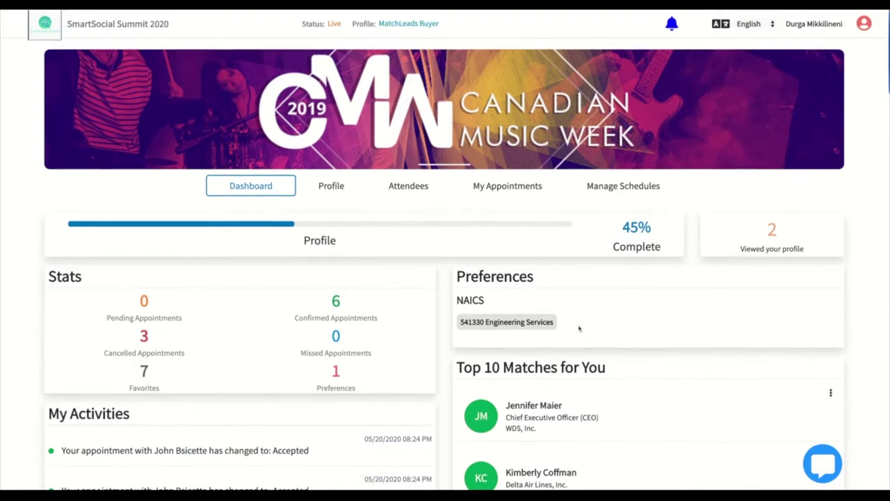
left_click(770, 230)
left_click(749, 207)
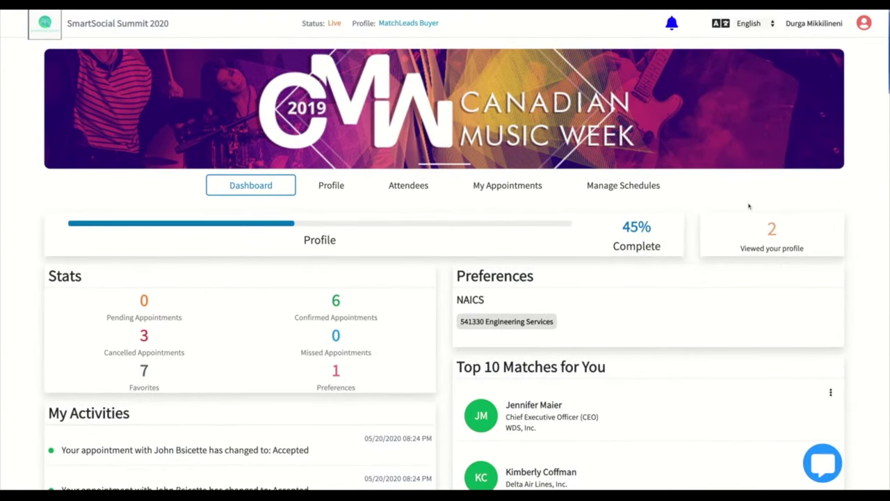
- Open the profile page and open then close the cover image options
left_click(332, 185)
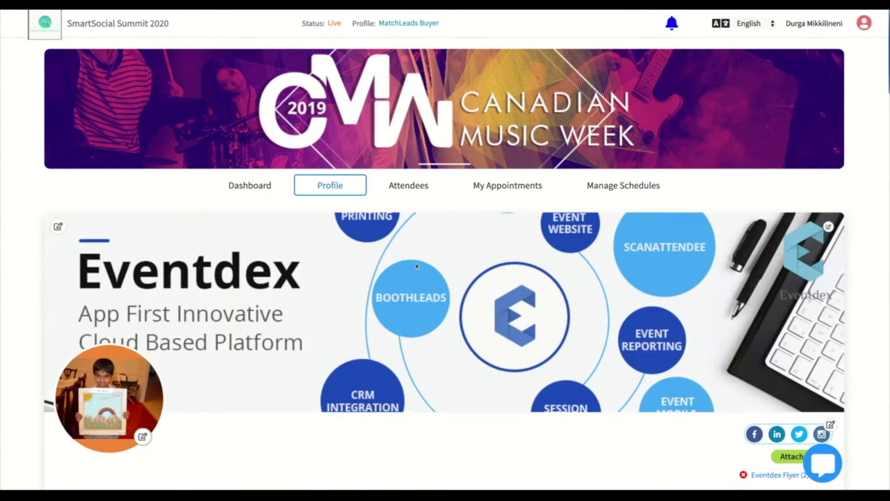
left_click(57, 225)
left_click(185, 233)
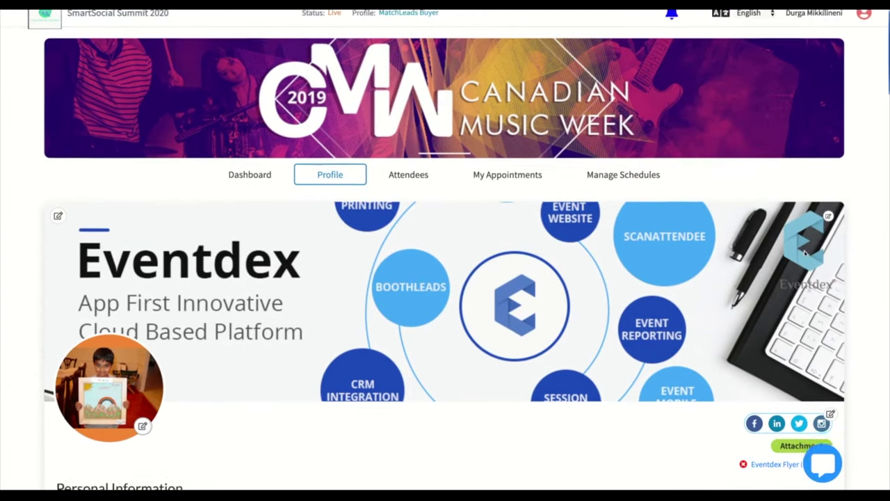
- Scroll through the profile sections back to the top, then show the Attendees list
scroll(215, 286, "down", 2)
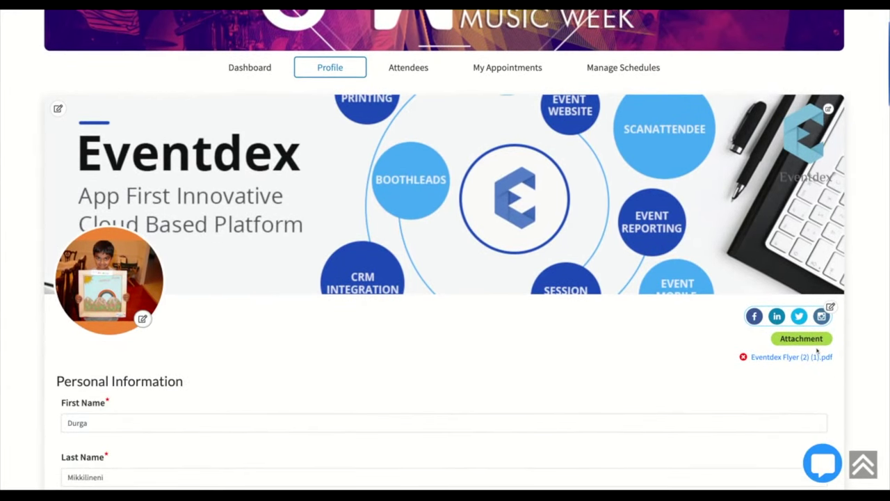
scroll(783, 326, "down", 1)
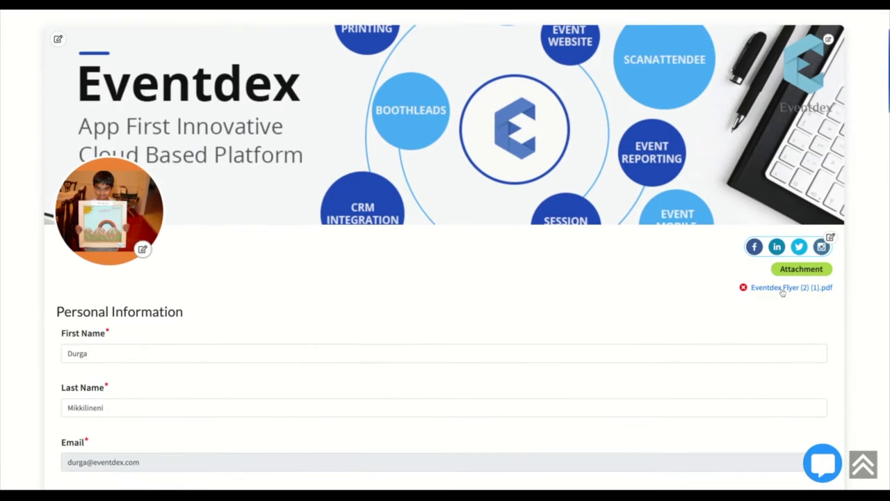
scroll(783, 293, "down", 5)
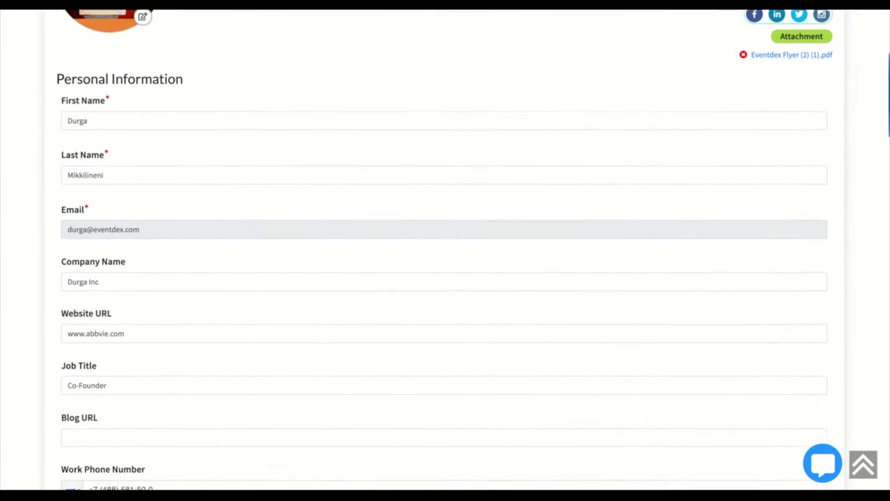
scroll(351, 364, "down", 4)
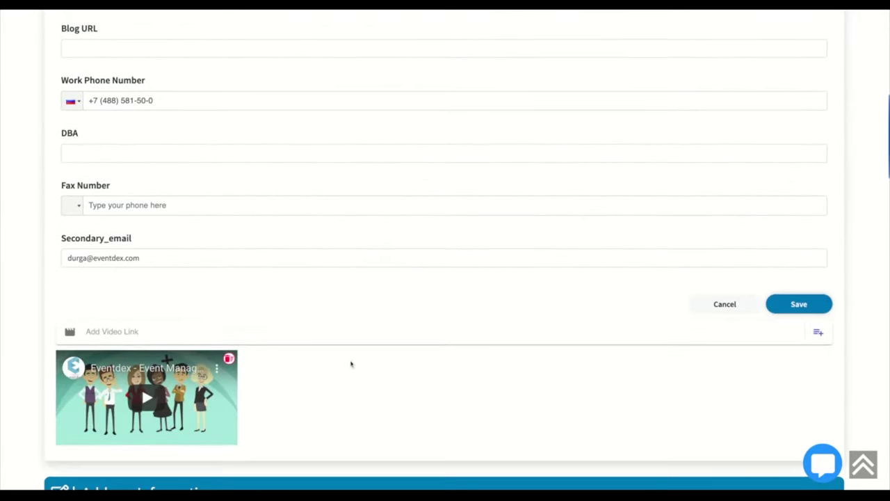
scroll(257, 332, "up", 5)
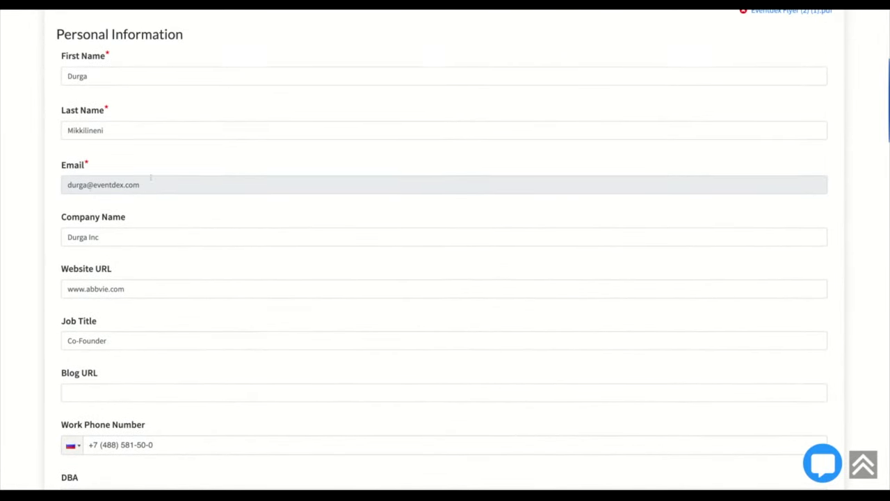
scroll(165, 215, "down", 10)
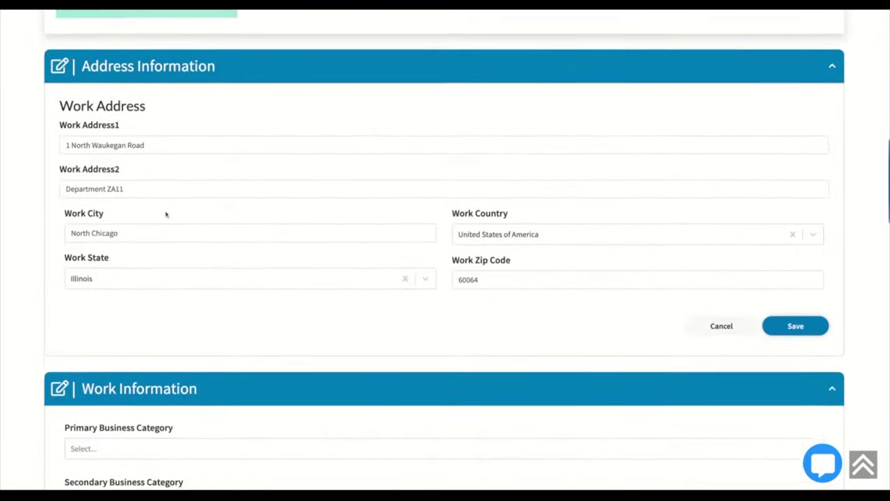
scroll(445, 251, "down", 8)
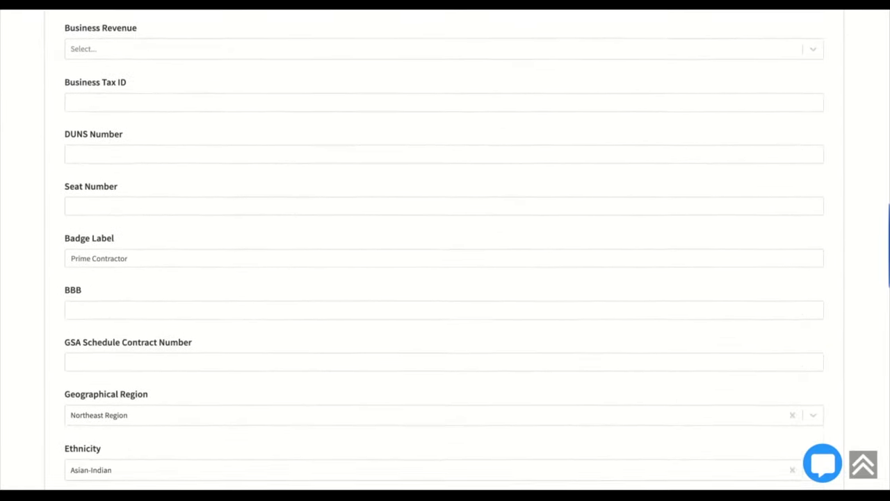
scroll(446, 250, "up", 4)
scroll(445, 250, "down", 7)
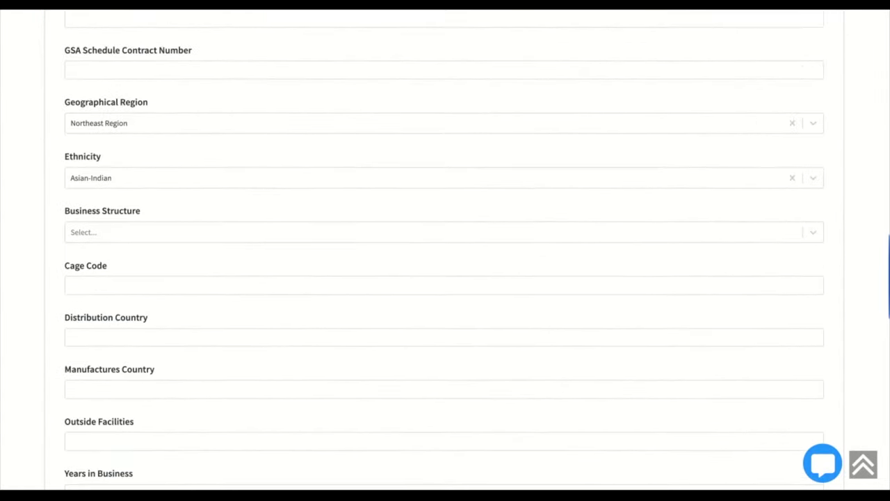
scroll(445, 251, "up", 20)
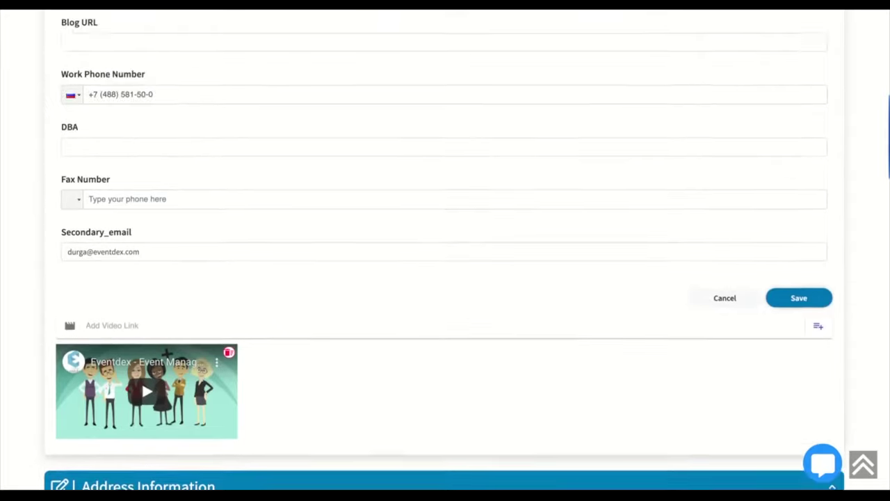
scroll(345, 186, "up", 7)
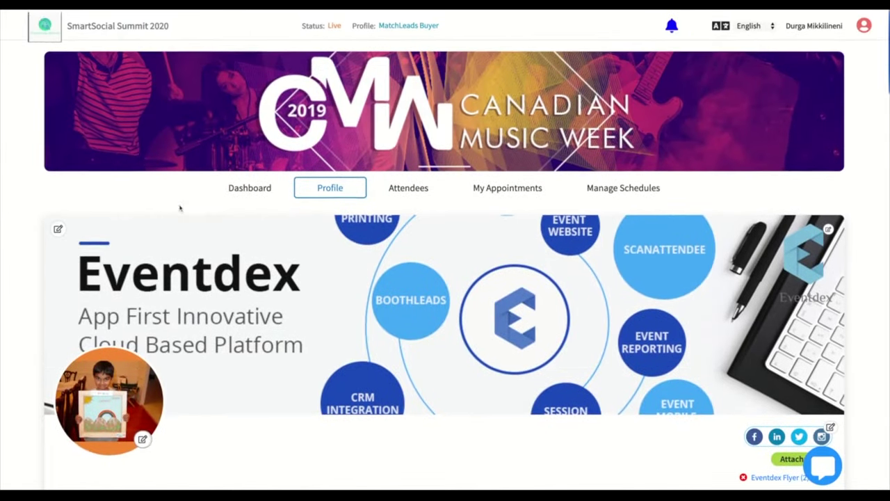
left_click(394, 187)
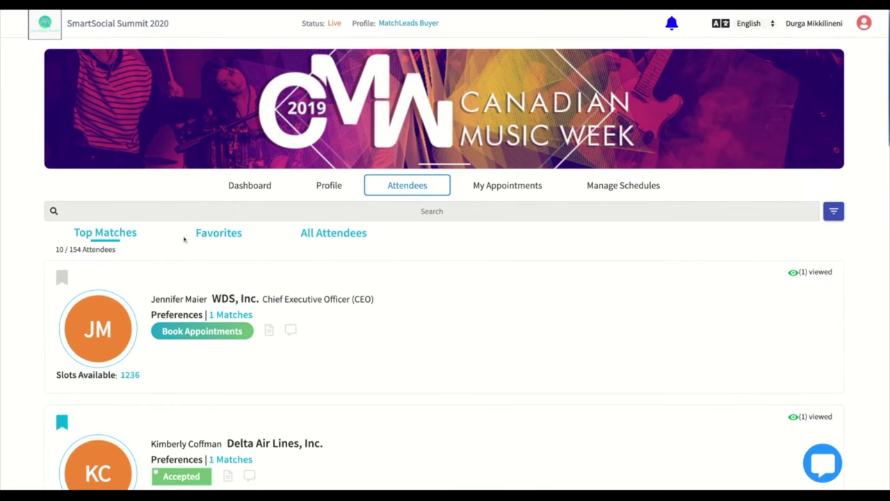
- Book the 10:30–11:00 PM slot with the WDS, Inc. CEO, bookmark her, and start a chat
scroll(144, 255, "down", 1)
mouse_move(232, 240)
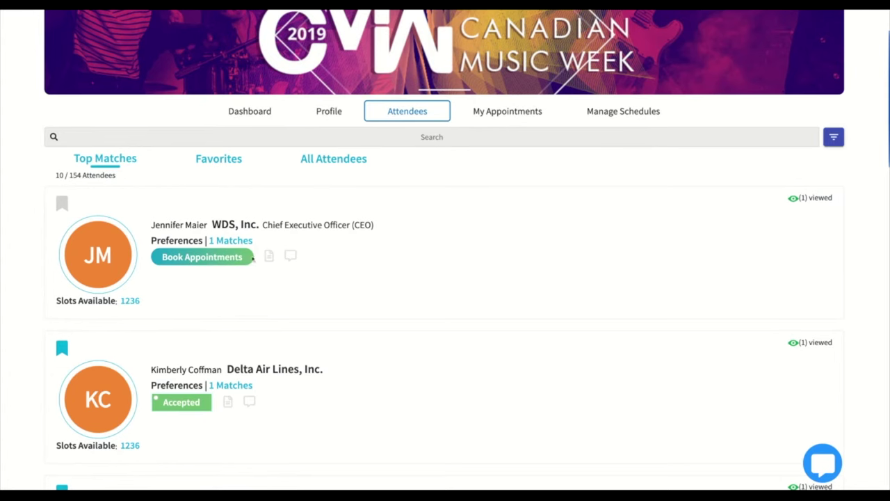
left_click(226, 259)
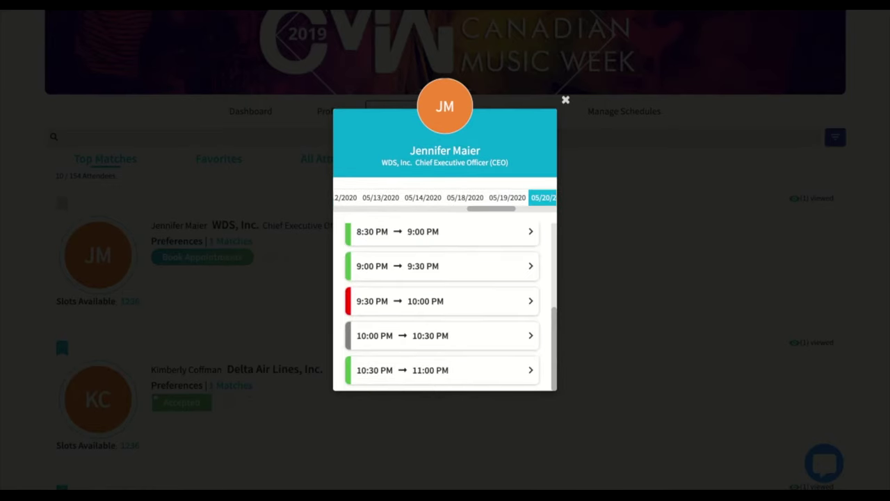
left_click(493, 370)
left_click(508, 376)
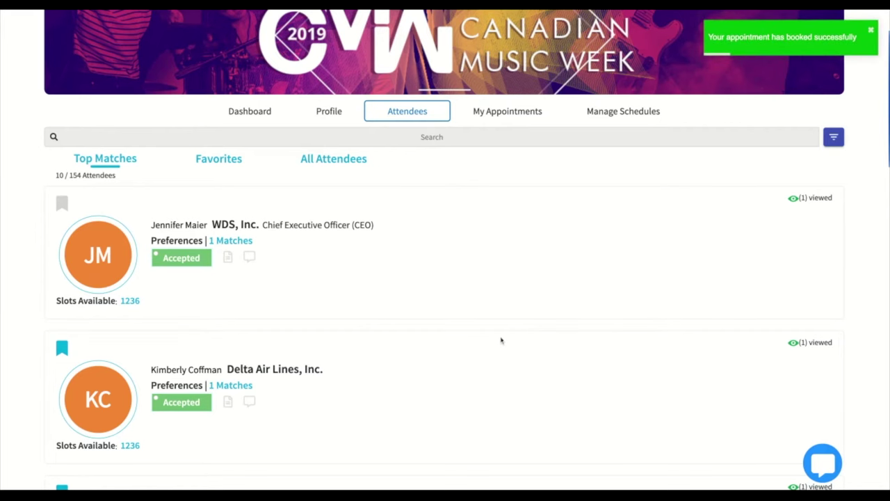
left_click(62, 203)
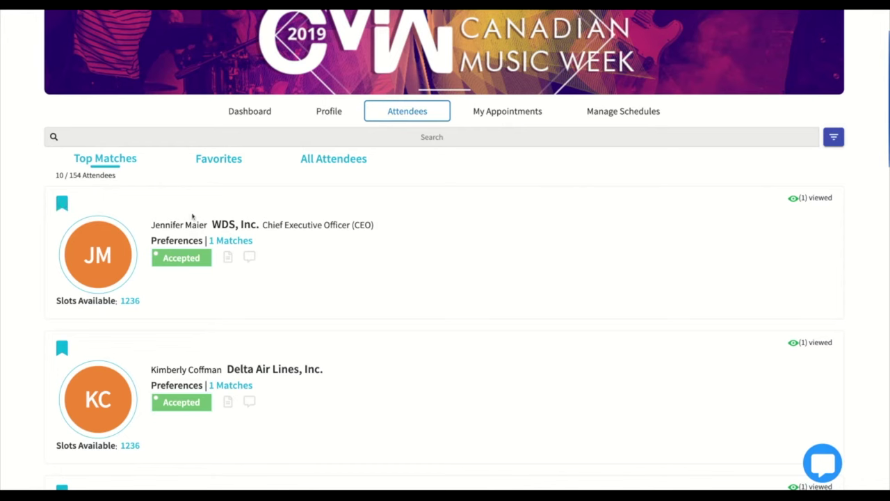
left_click(250, 257)
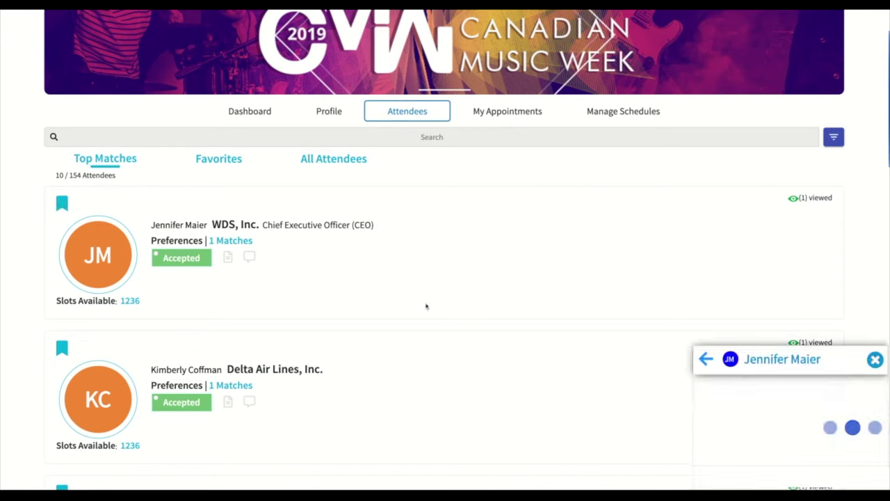
- Close the chat, dismiss the Add Your Notes box unsaved, and reload the Attendees tab
left_click(876, 359)
left_click(228, 257)
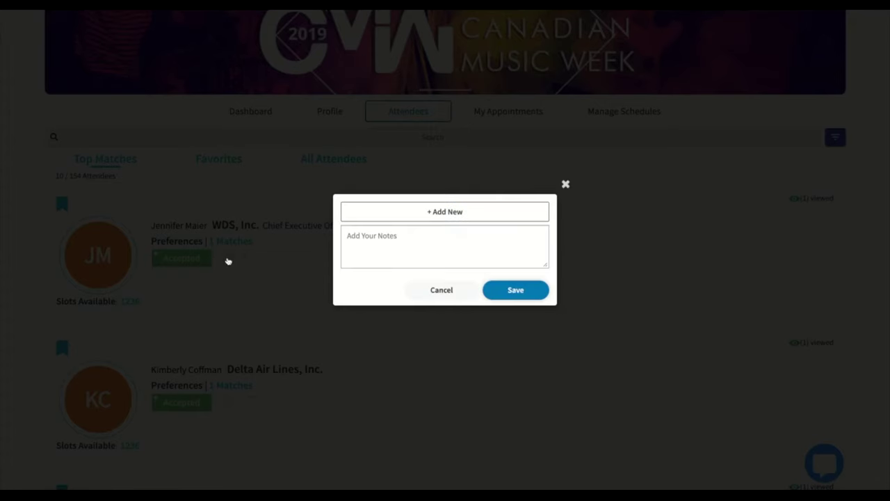
left_click(566, 185)
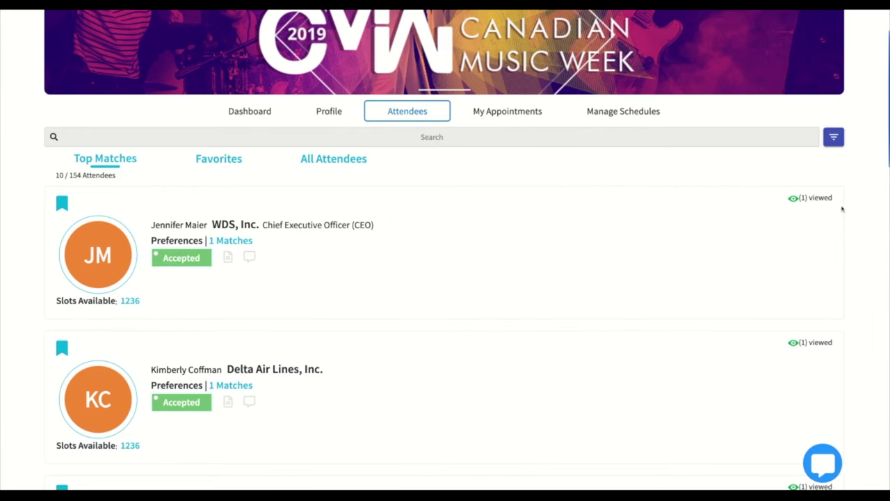
left_click(221, 162)
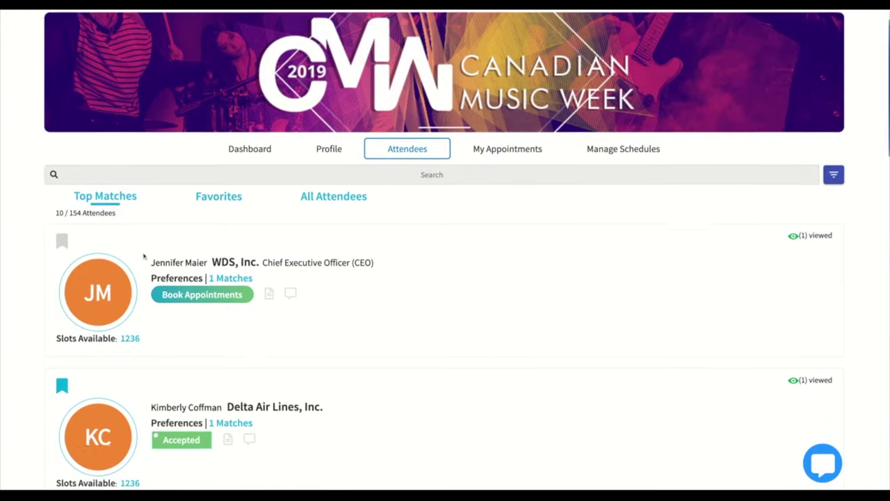
- View the Favorites list, then load and scroll the full list of 288 attendees
left_click(219, 232)
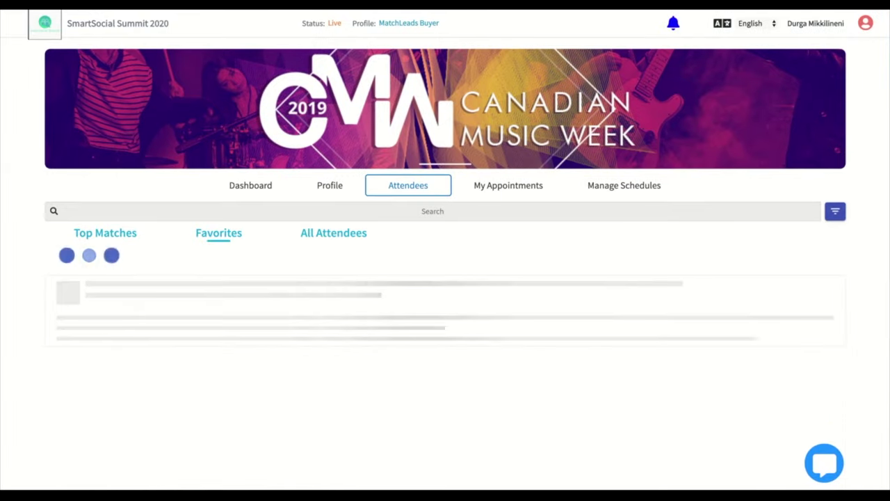
left_click(351, 238)
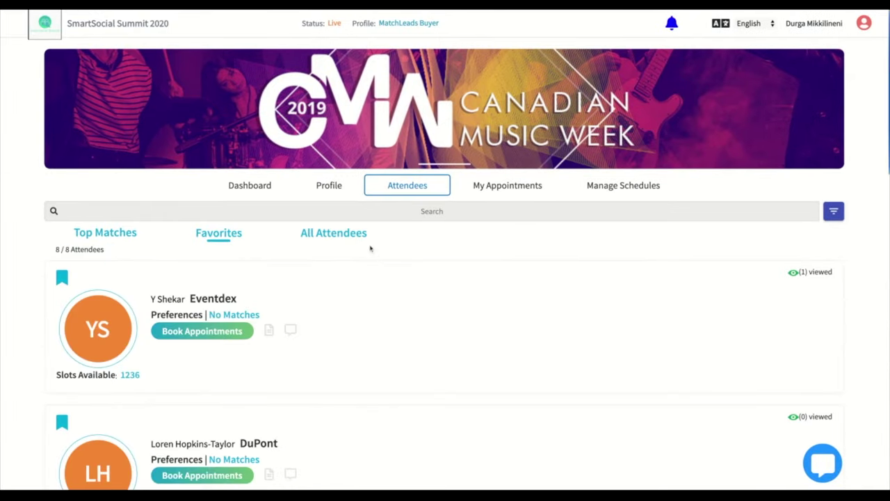
left_click(352, 238)
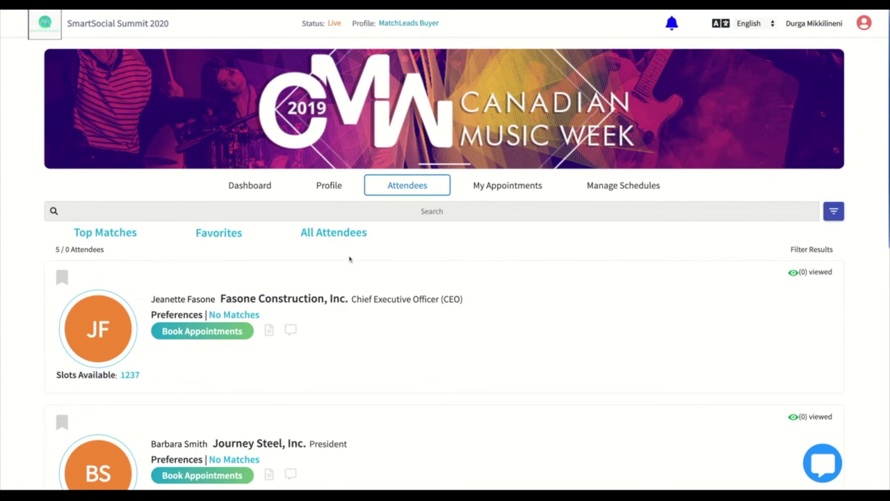
left_click(345, 238)
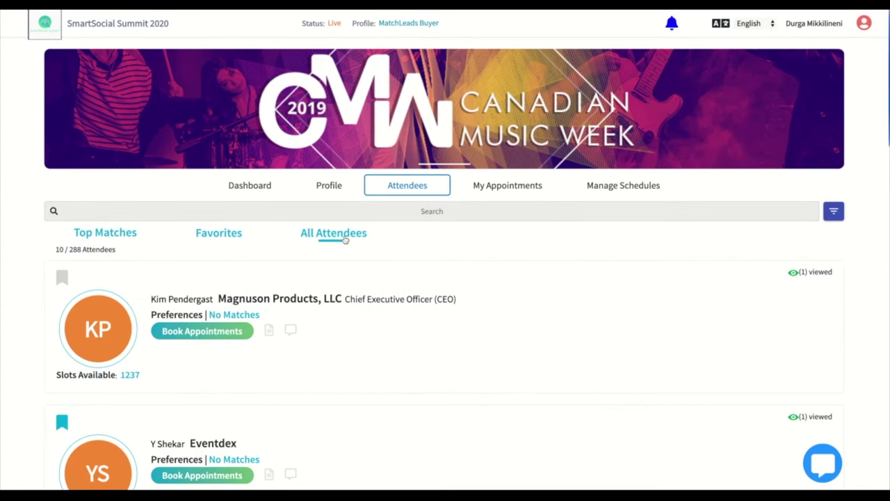
scroll(440, 327, "down", 1)
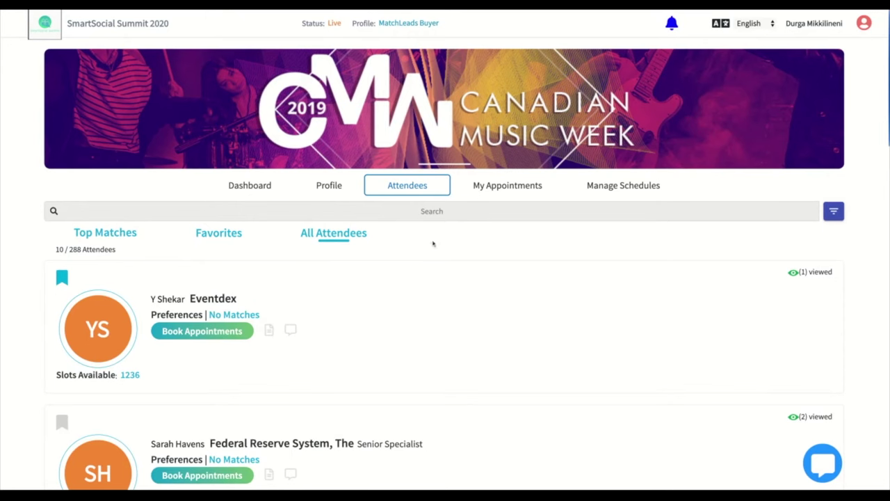
- Search attendees for 'john' and scroll through the four results
left_click(440, 213)
type("john")
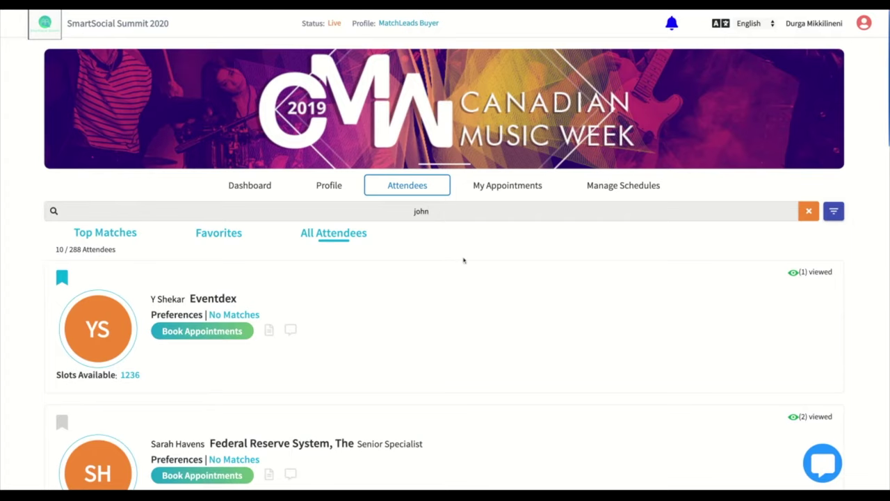
scroll(497, 310, "down", 3)
scroll(497, 311, "up", 2)
scroll(496, 311, "up", 1)
scroll(496, 310, "up", 2)
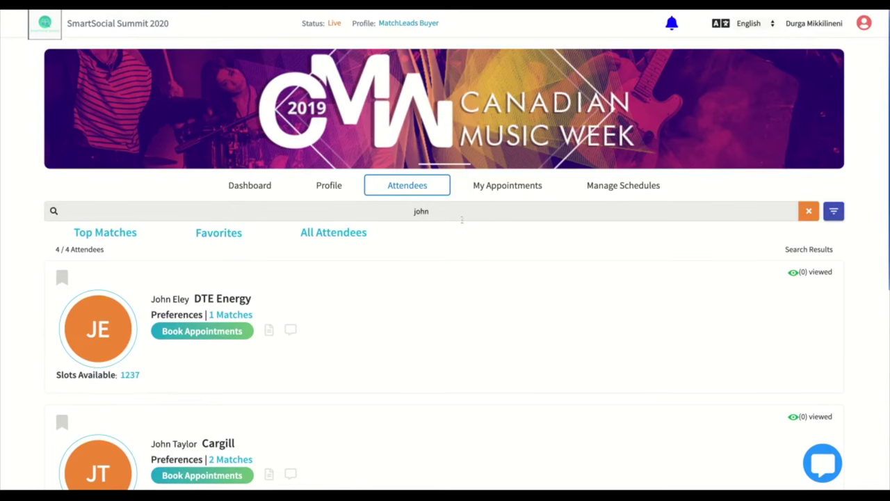
scroll(469, 257, "down", 4)
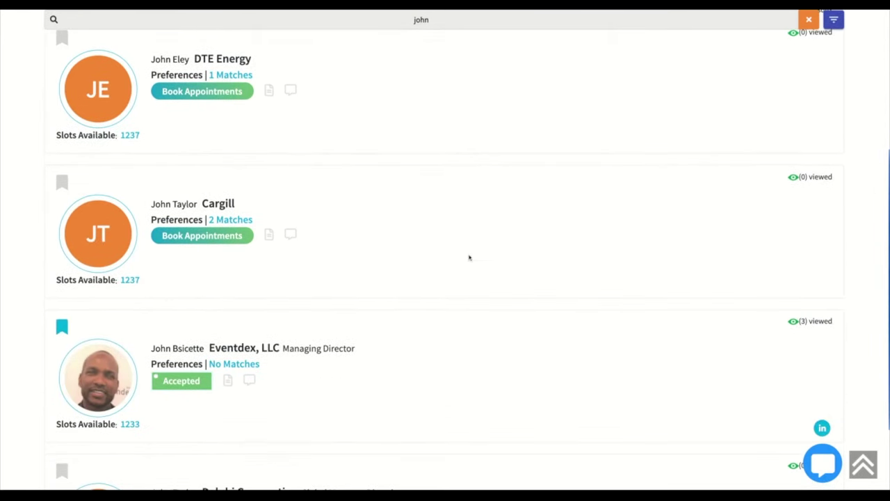
- Open the Eventdex, LLC managing director's profile, then the Magnuson Products CEO from similar-interest suggestions
left_click(194, 350)
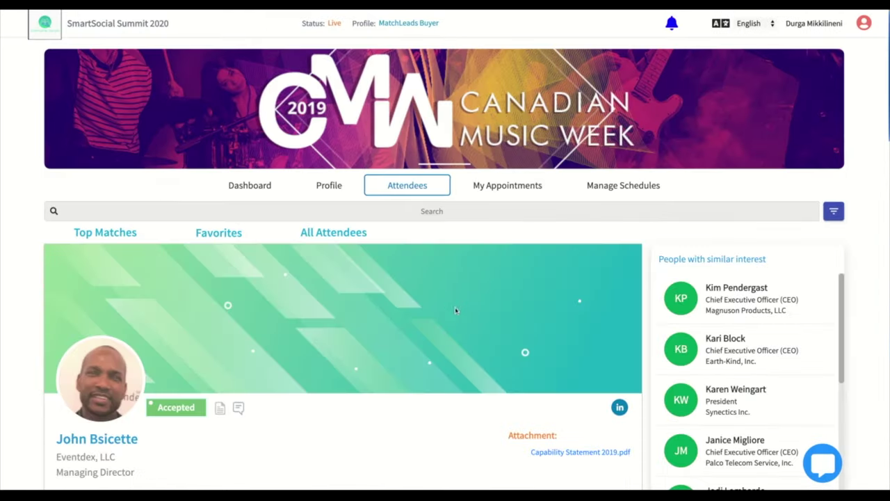
scroll(459, 313, "down", 2)
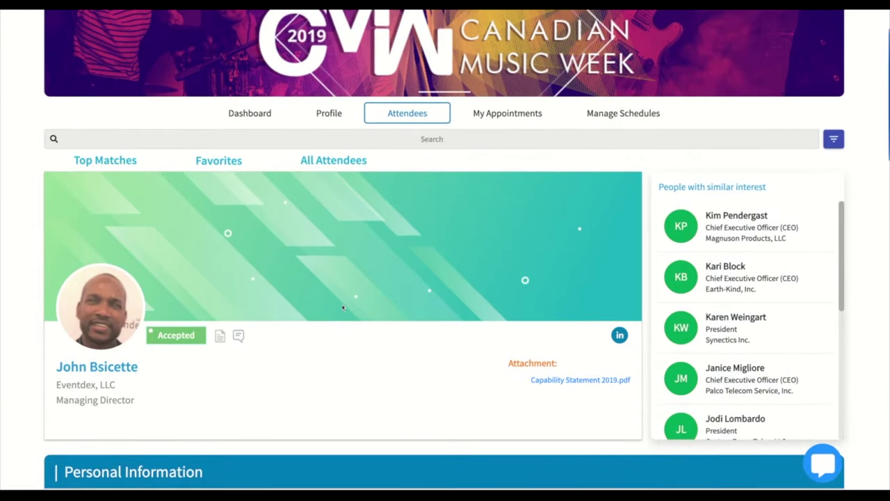
scroll(342, 308, "down", 1)
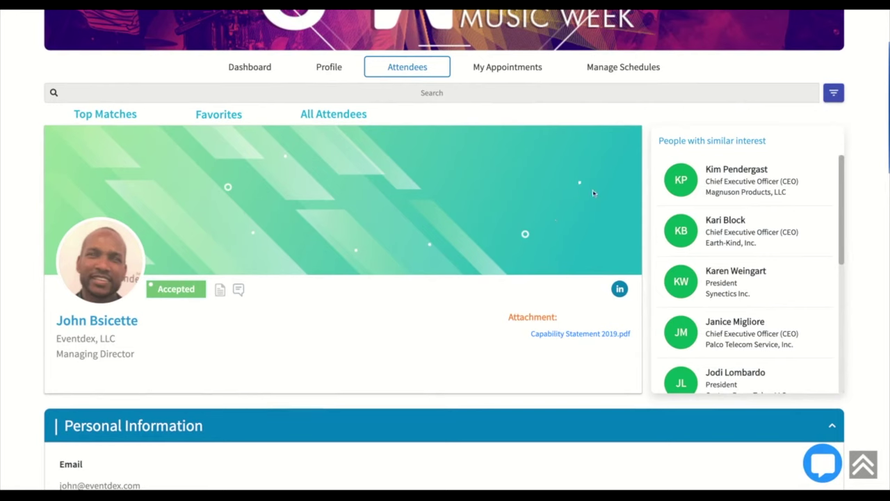
scroll(791, 136, "down", 1)
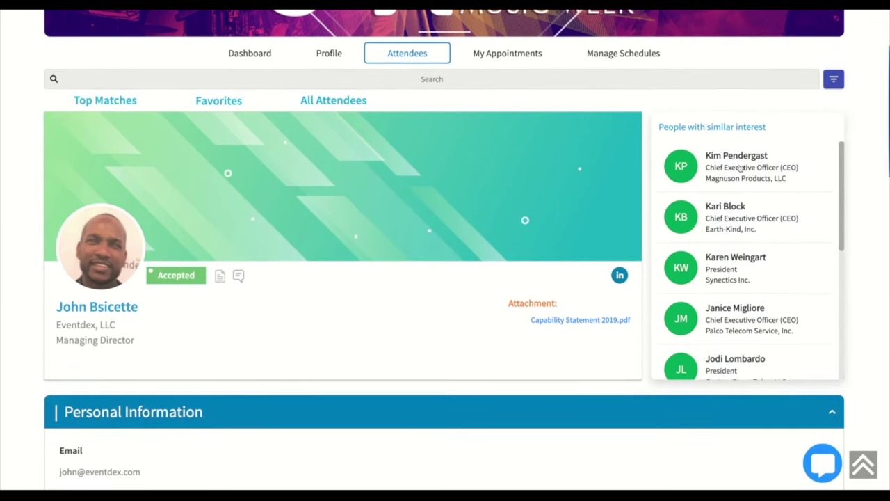
left_click(741, 168)
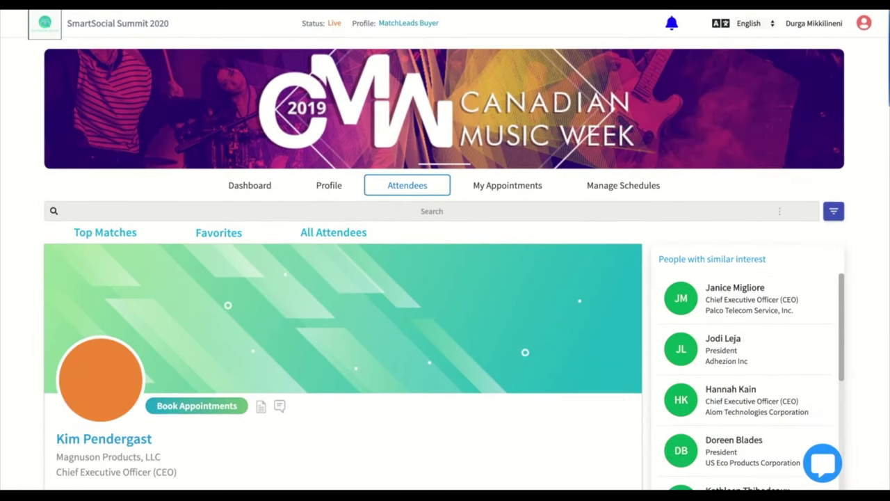
- Filter all attendees by NAICS code 236210 Industrial Building Construction and run the search
left_click(333, 236)
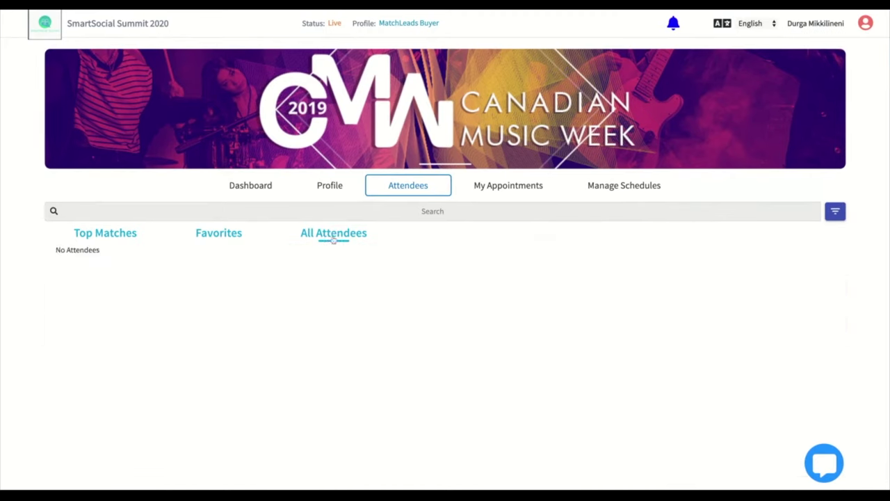
left_click(842, 216)
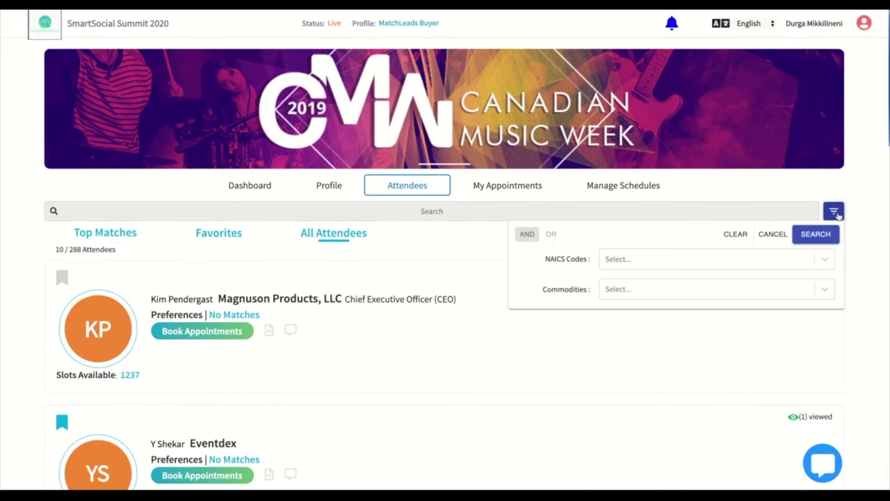
left_click(701, 264)
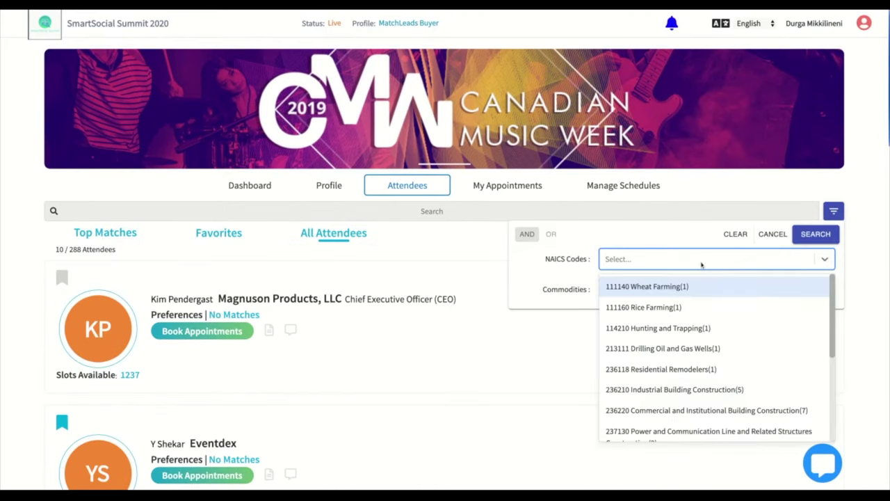
left_click(710, 391)
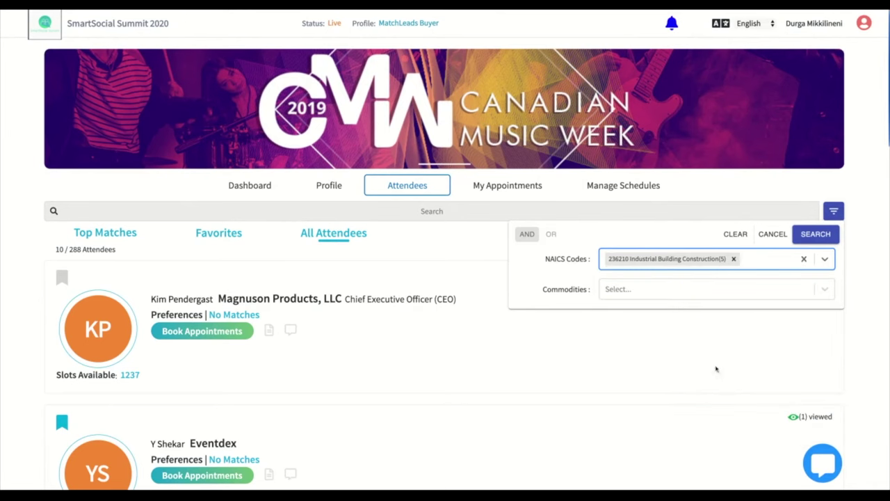
left_click(817, 235)
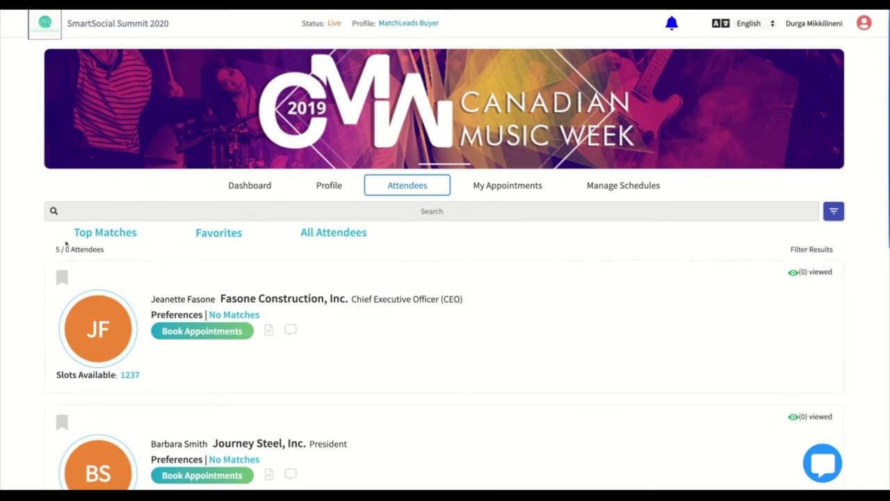
- In My Appointments, reschedule the Eventdex, LLC managing director's meeting to the 8:30–9:00 PM slot
left_click(525, 191)
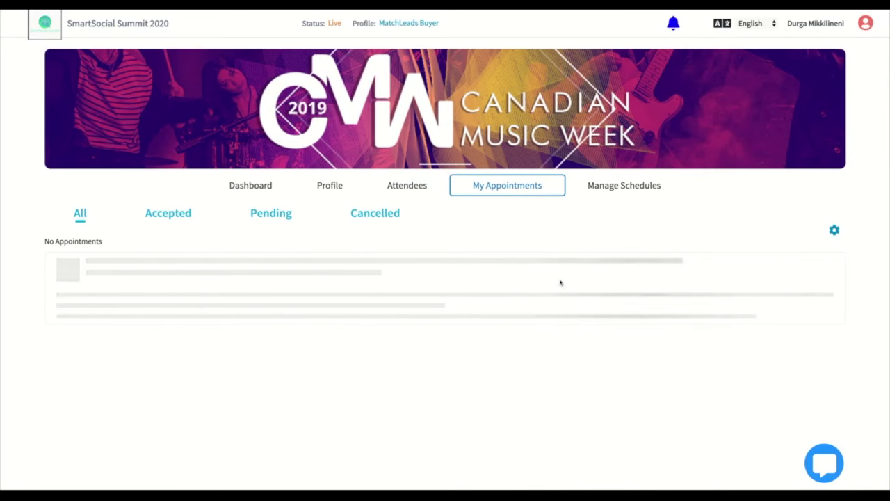
scroll(594, 315, "down", 3)
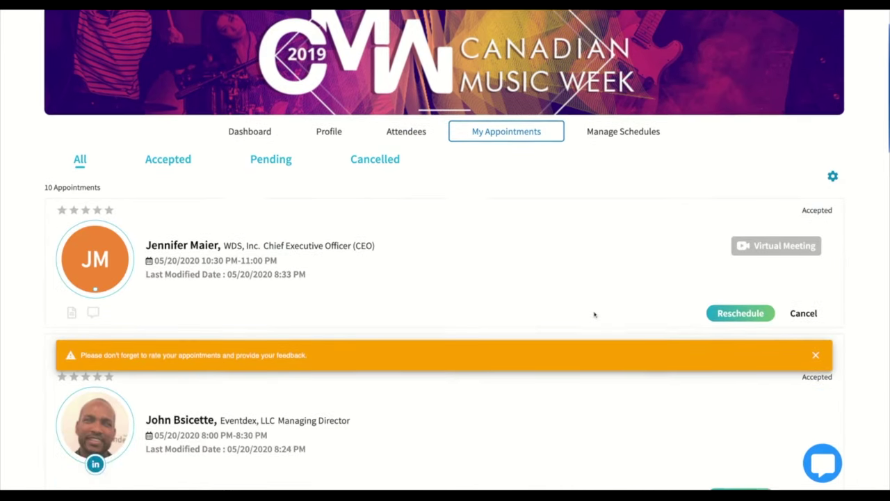
left_click(740, 390)
scroll(491, 294, "down", 10)
scroll(492, 296, "down", 3)
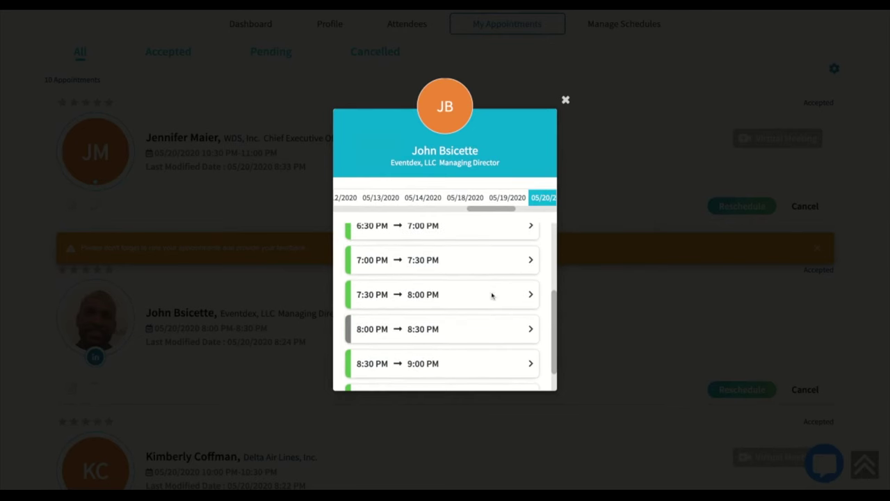
left_click(466, 334)
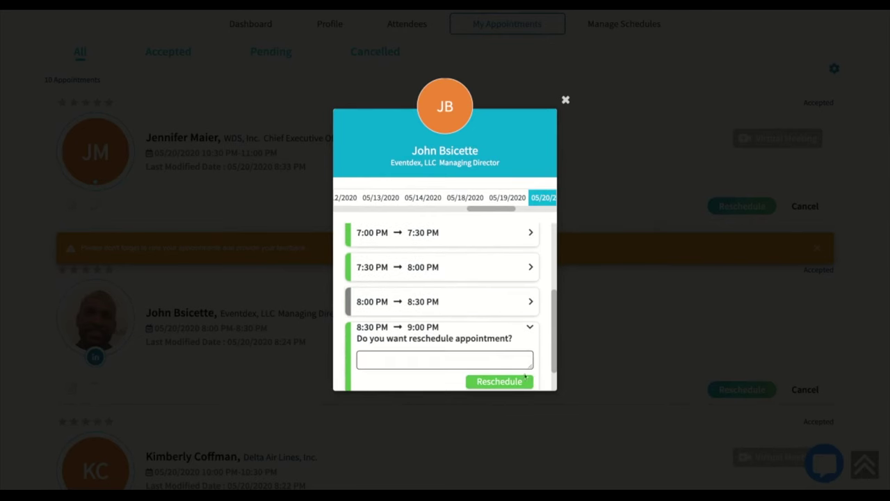
left_click(510, 383)
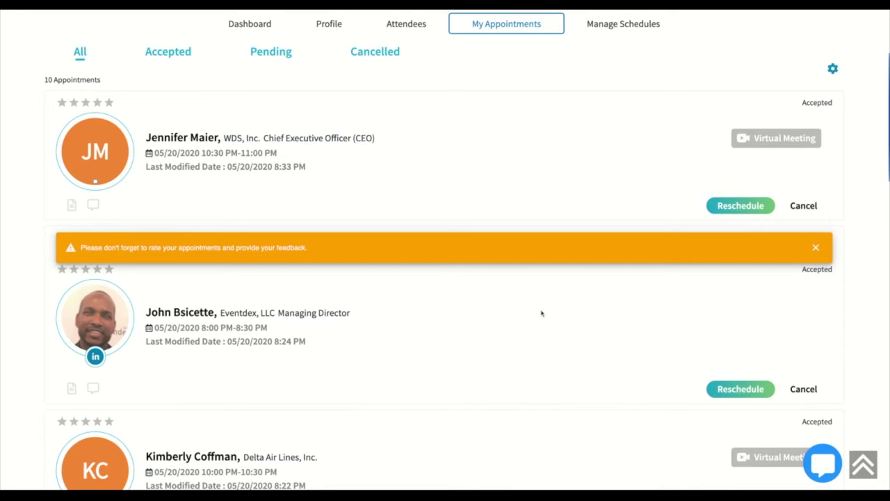
- Join the appointment's SmartSocial Summit 2020 room in Eventdex Meet with the camera turned off
scroll(549, 292, "up", 2)
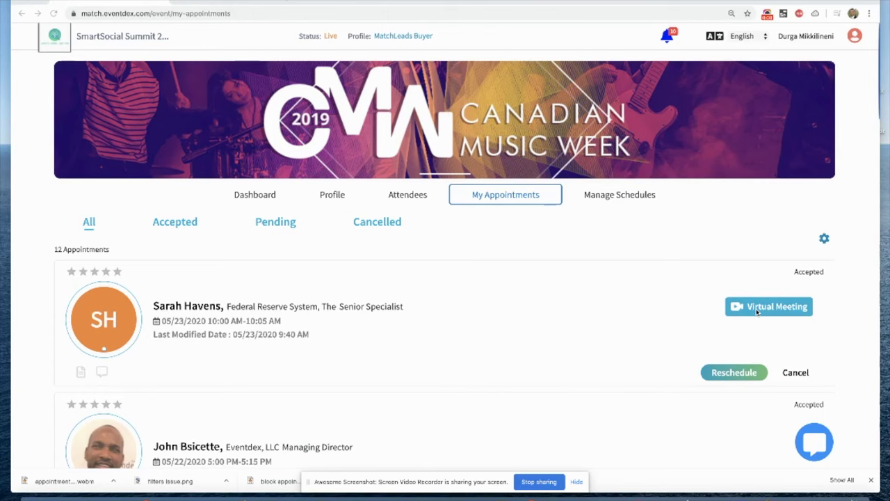
left_click(764, 307)
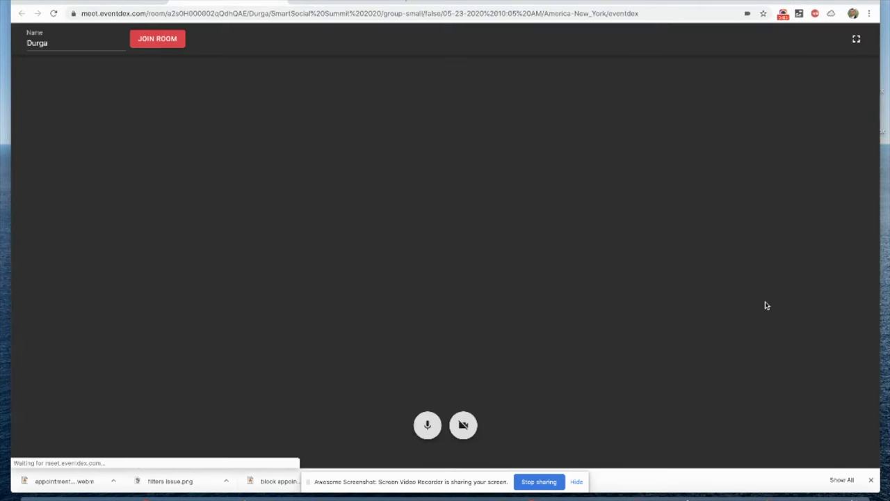
left_click(465, 446)
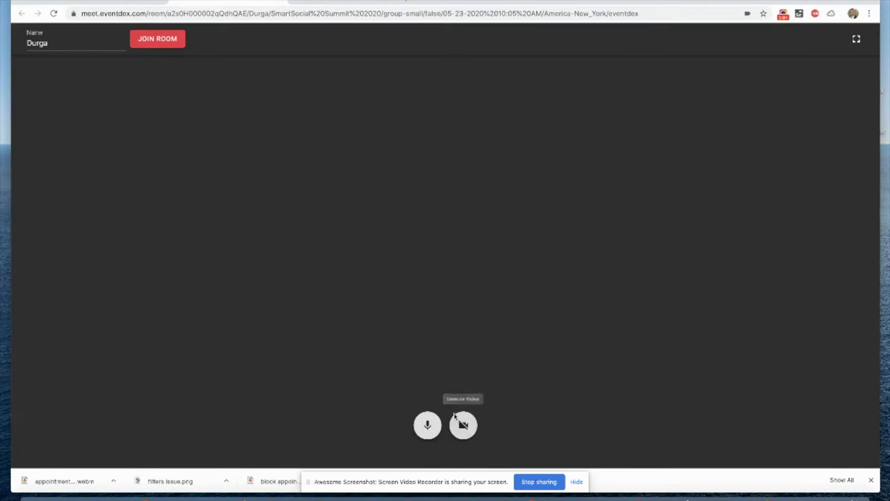
left_click(166, 44)
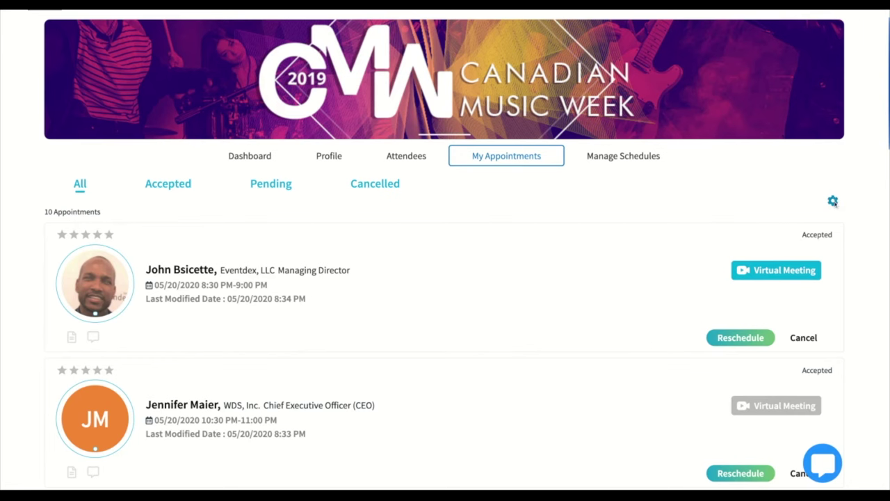
left_click(834, 202)
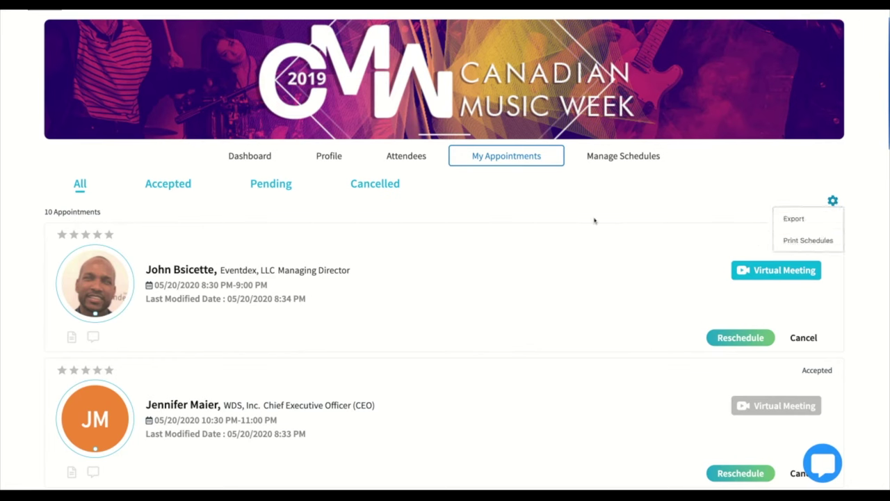
left_click(106, 239)
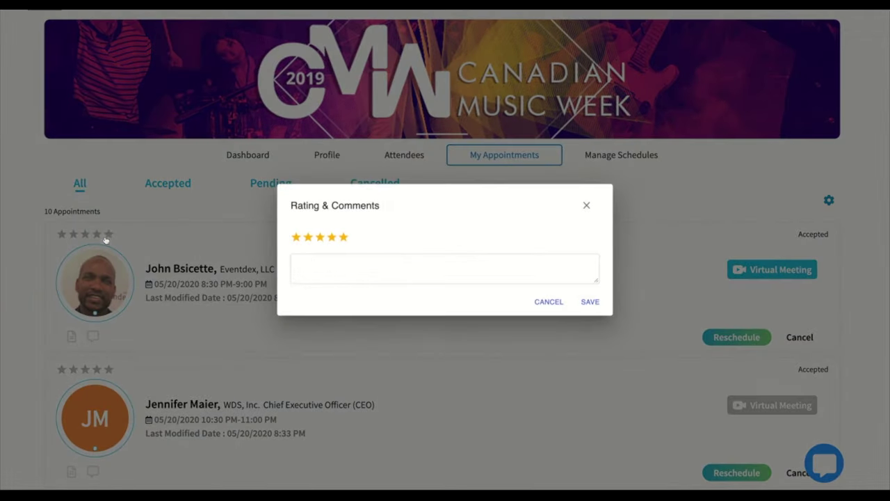
left_click(348, 266)
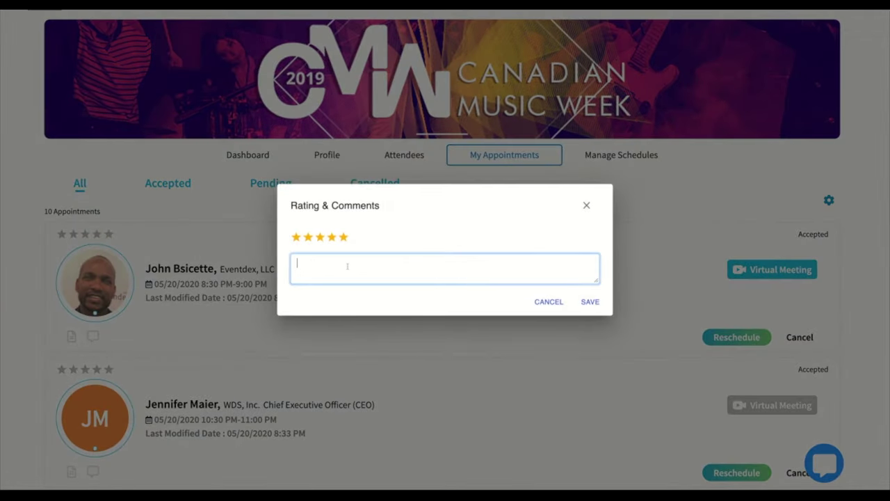
left_click(552, 304)
- Show the 156 Wednesday, April 22nd 2020 slots and leave the 10:00 AM slot unblocked
left_click(630, 157)
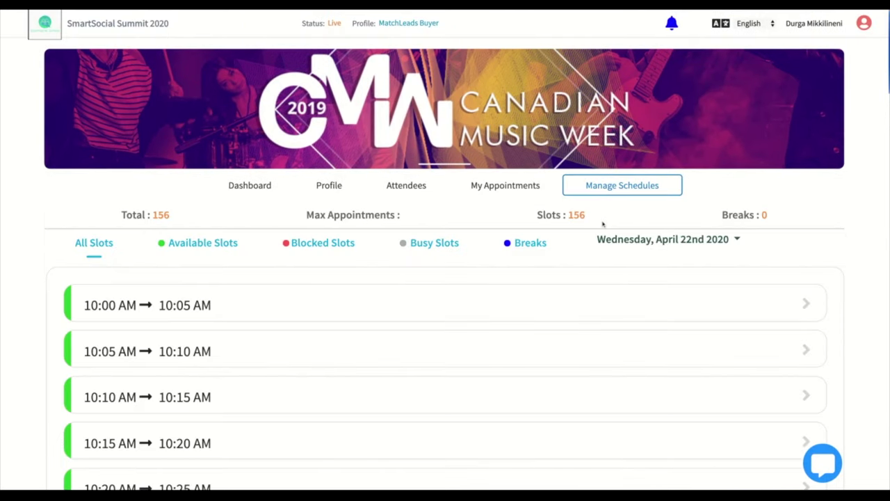
left_click(506, 314)
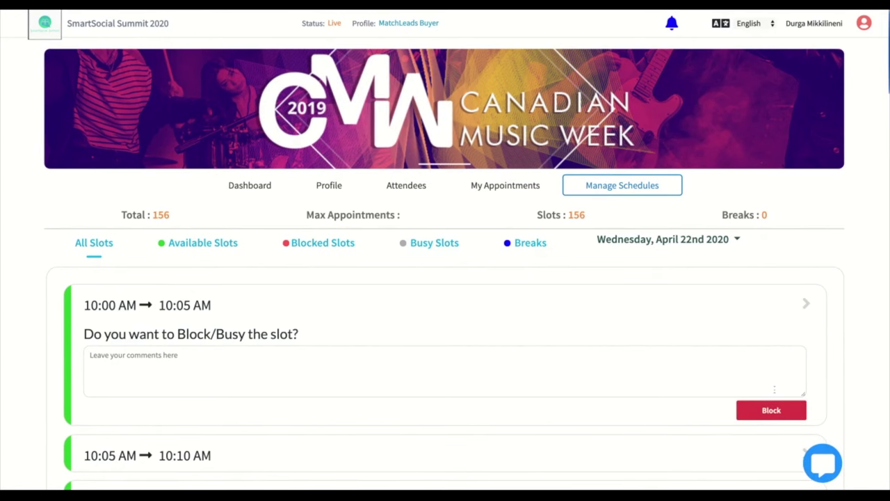
left_click(799, 301)
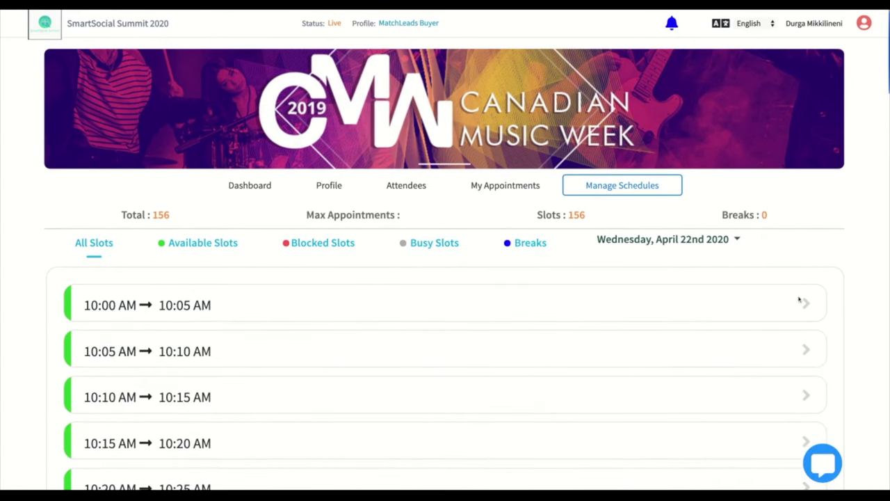